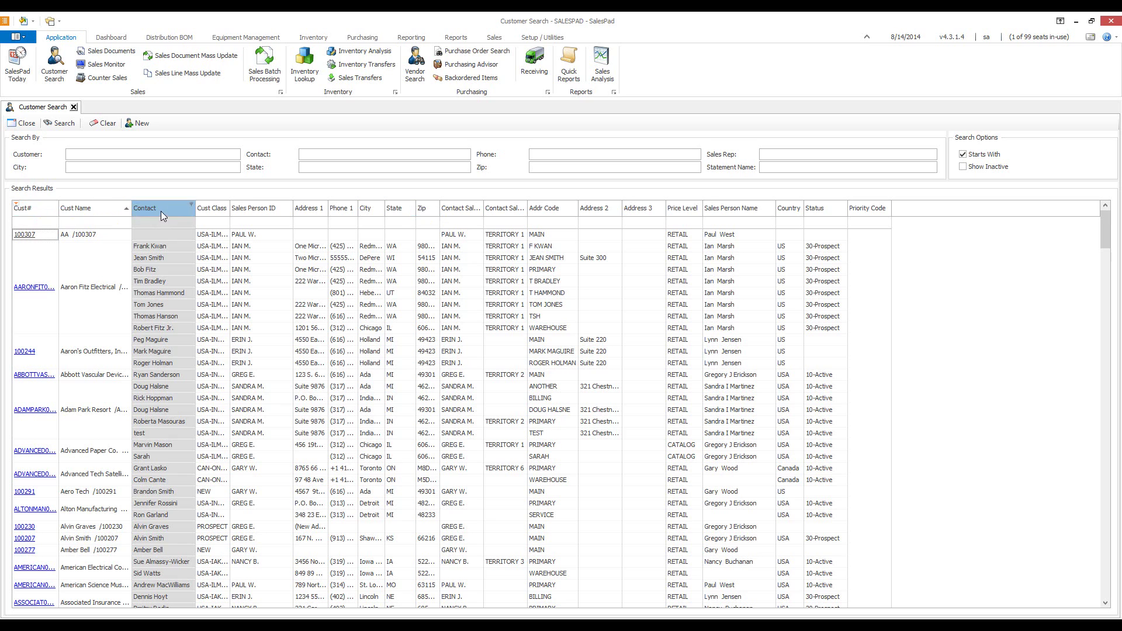
Remove the Priority Code column from the customer search results and move the Status column between Phone 1 and City.
drag(153, 208, 189, 208)
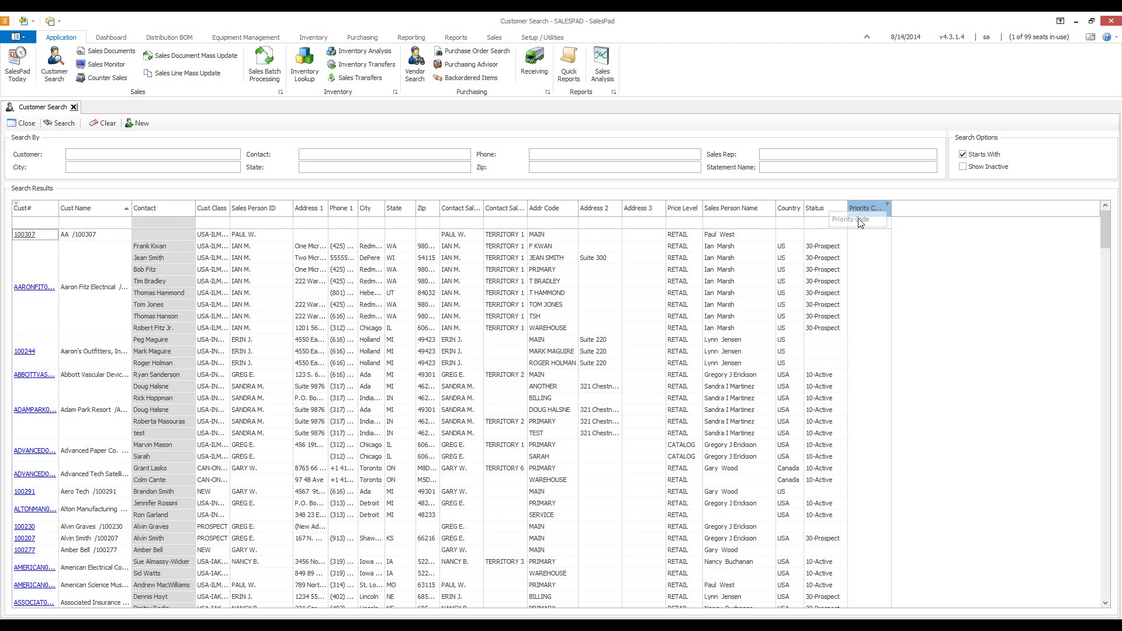
drag(862, 215, 526, 386)
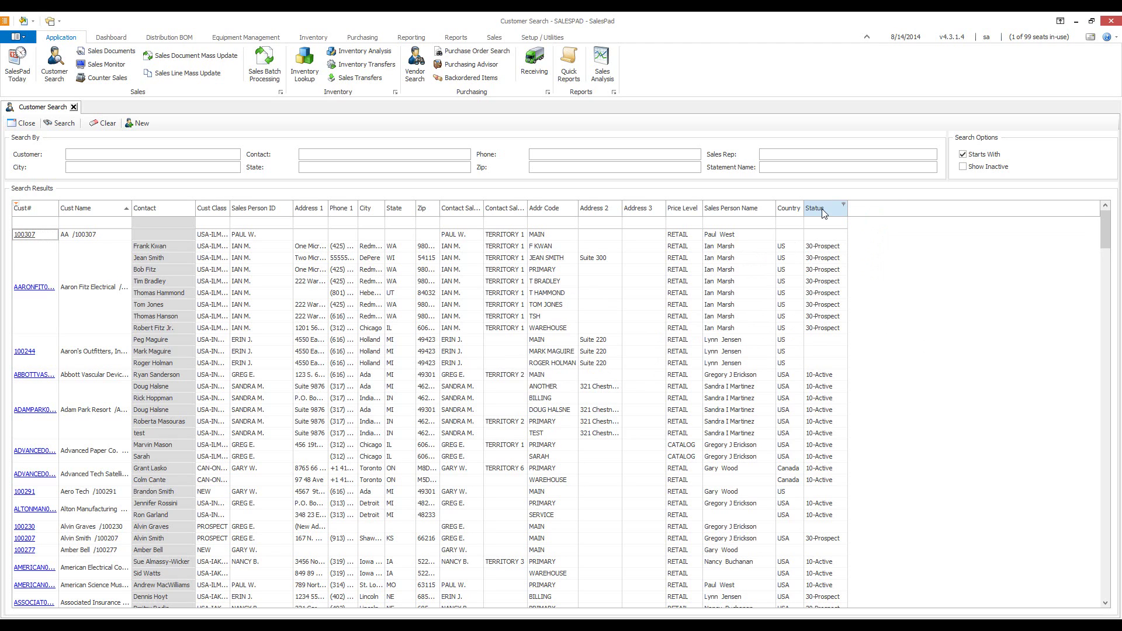
drag(826, 209, 367, 208)
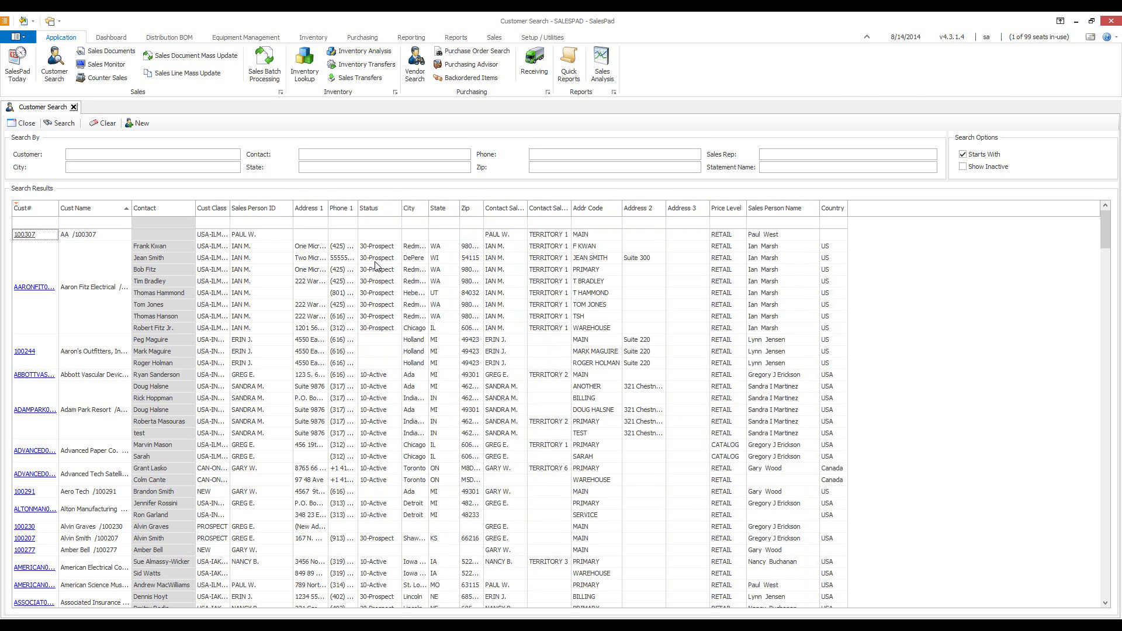
Sort the customer search results by City, switching between ascending and descending order.
right_click(412, 214)
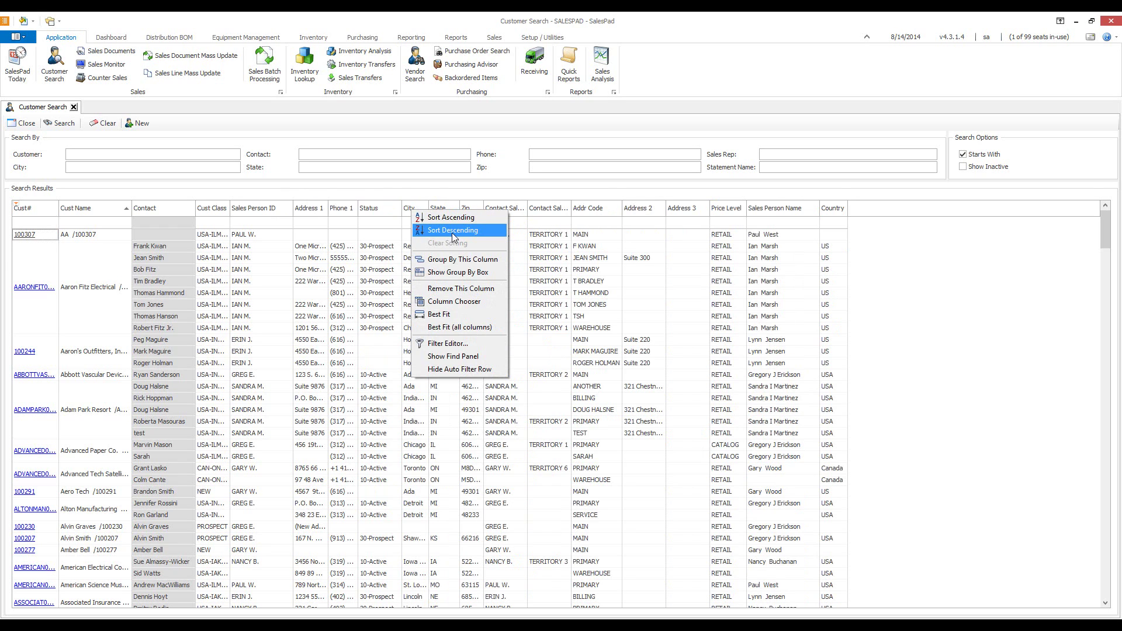
click(415, 209)
click(414, 209)
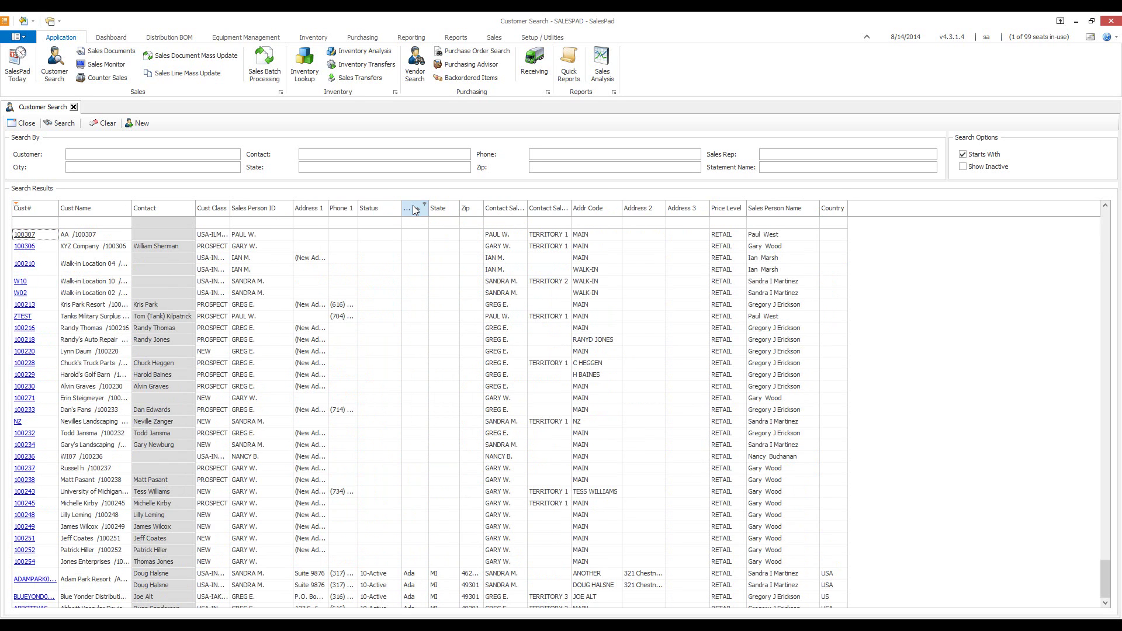
click(415, 210)
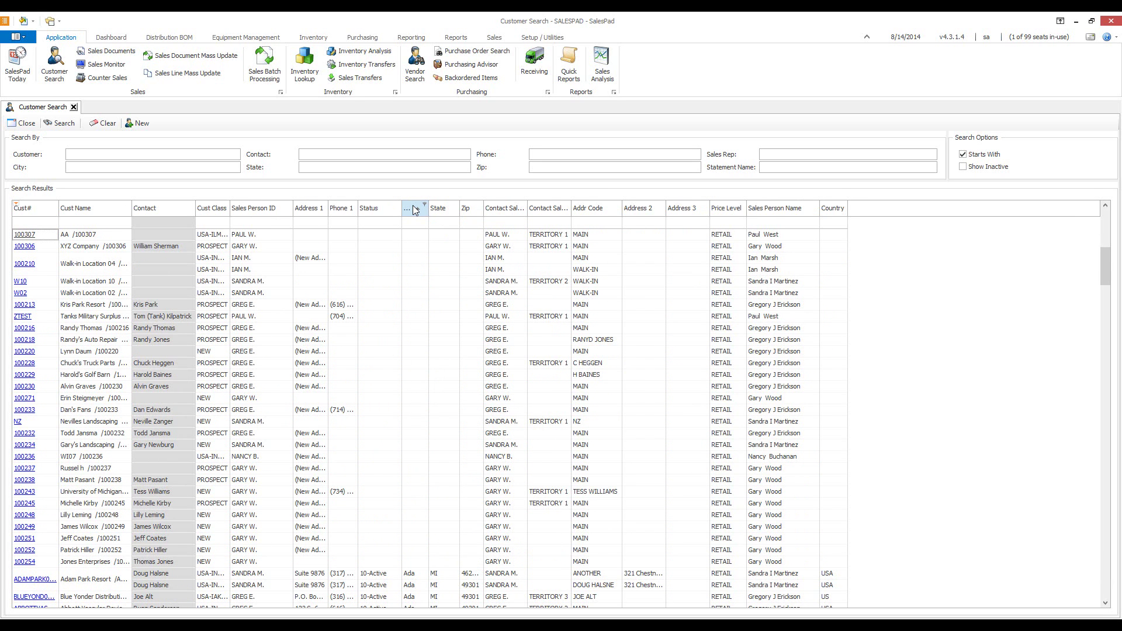
click(415, 210)
right_click(445, 214)
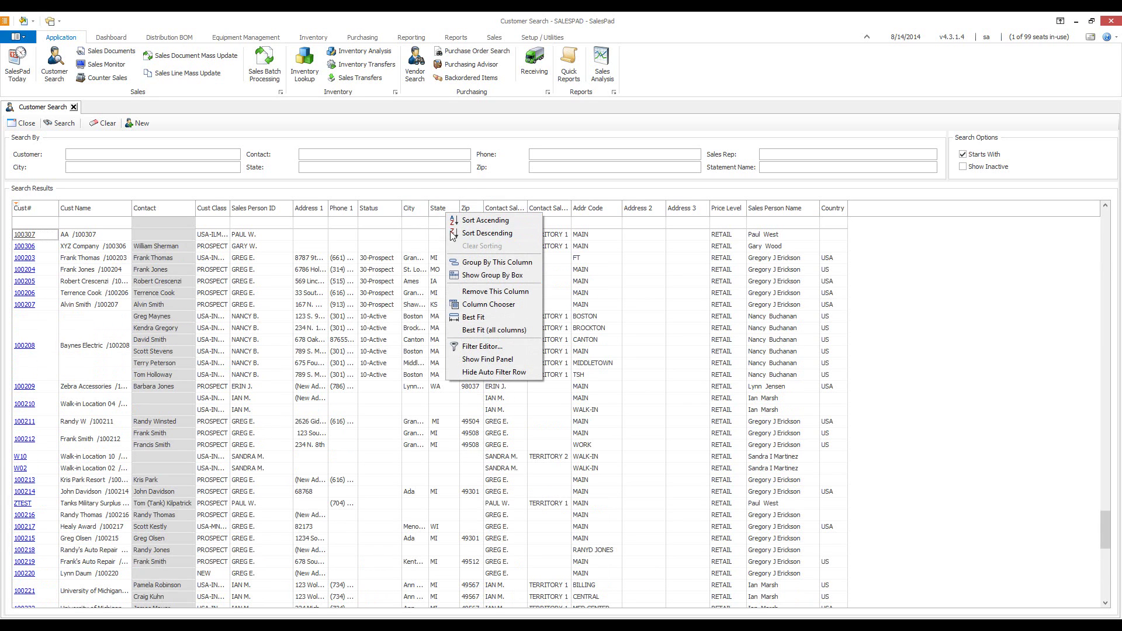
click(419, 211)
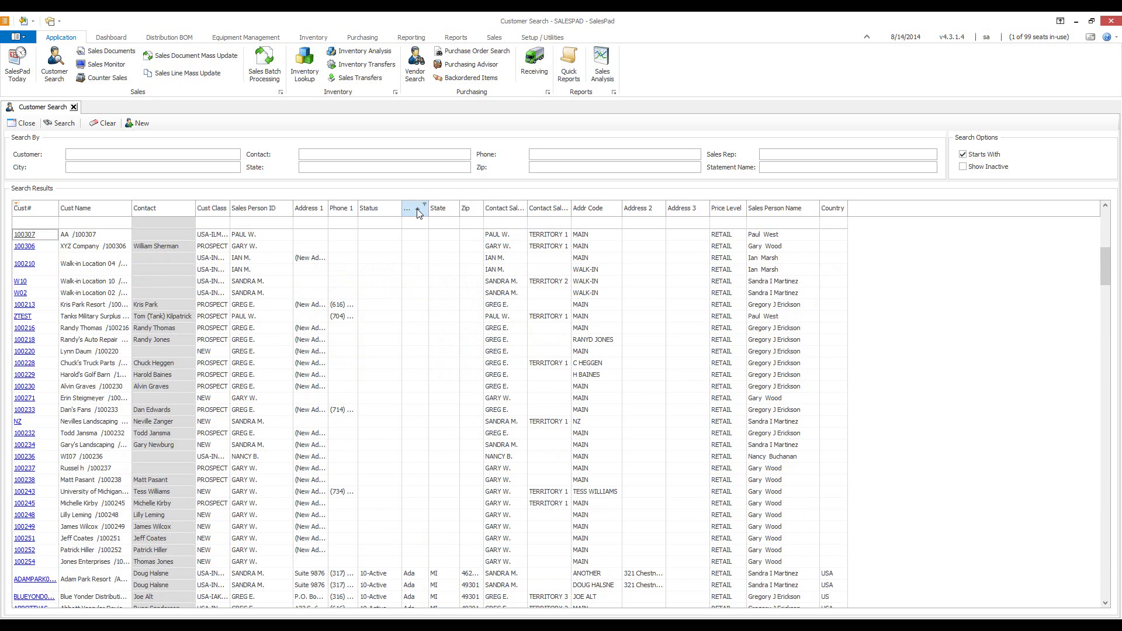
click(416, 211)
Clear the sorting on the City column of the search results.
right_click(412, 211)
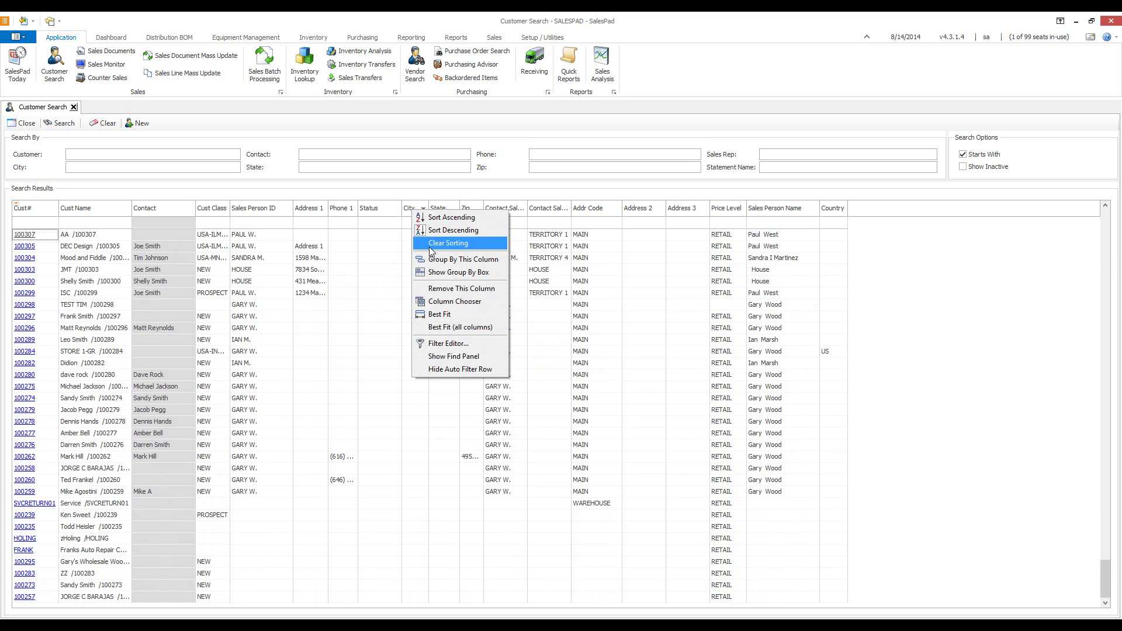
click(431, 246)
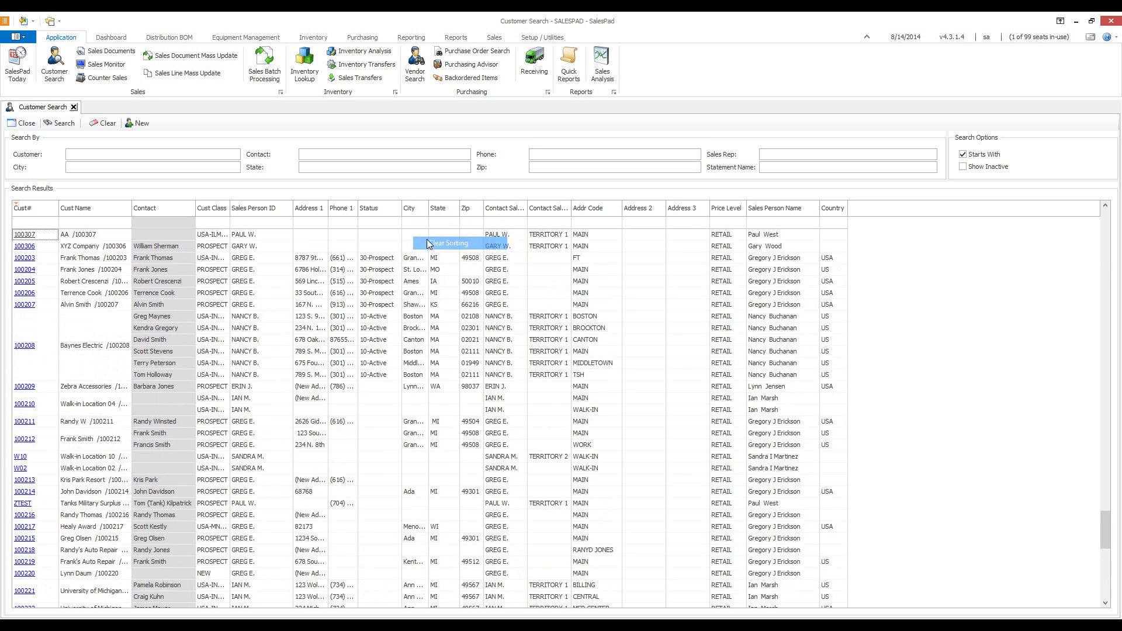
right_click(408, 210)
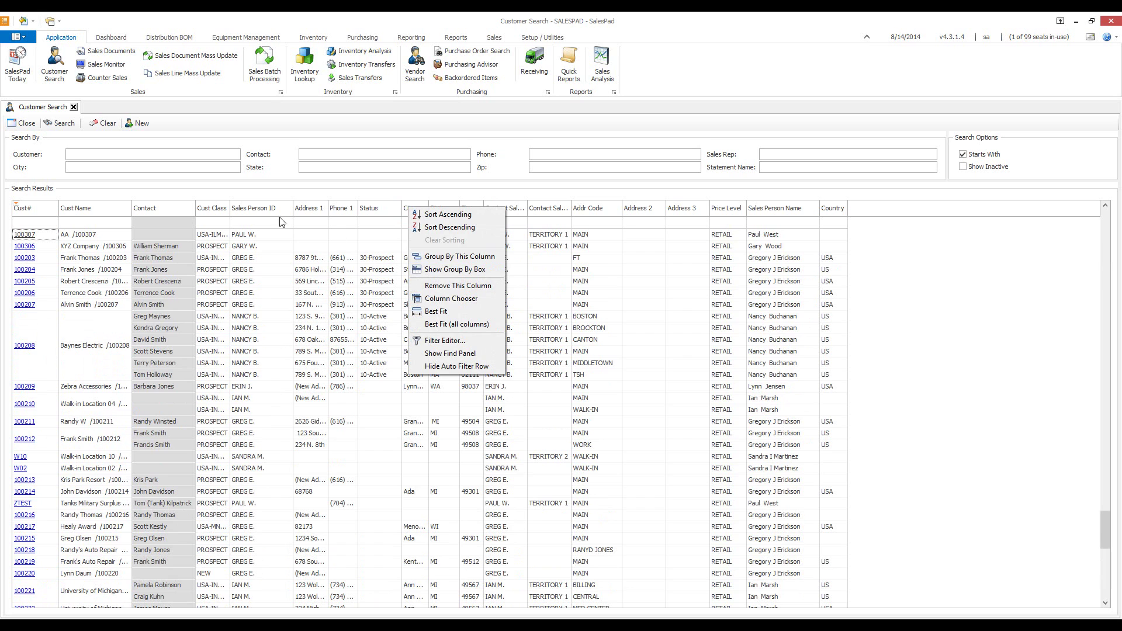
click(263, 197)
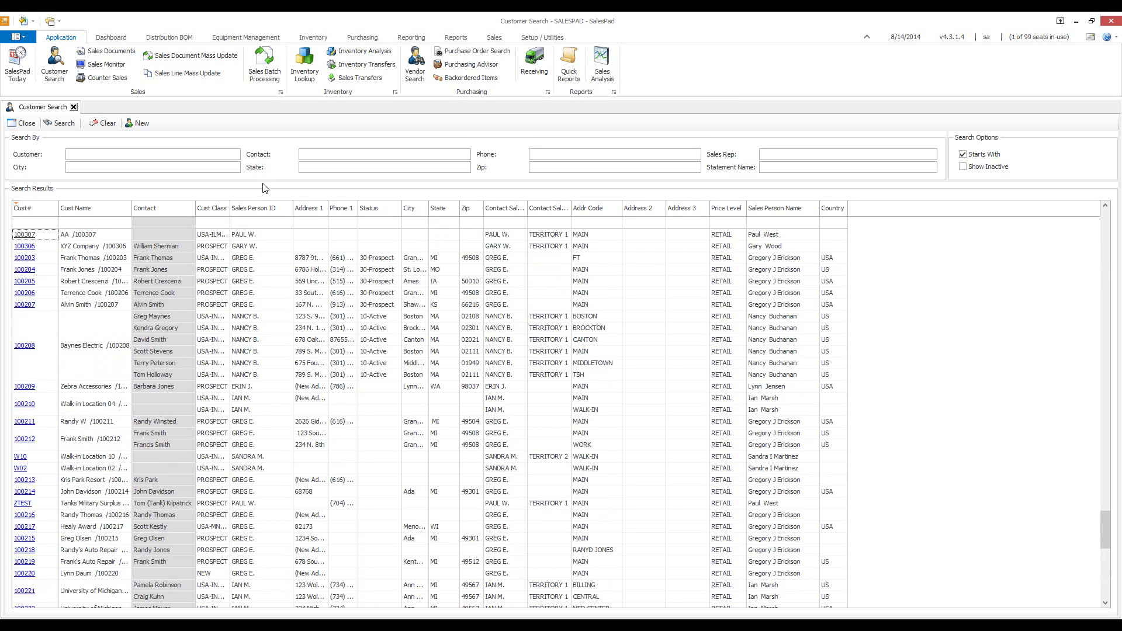
Widen the Cust Class column and group the search results by it, checking the customers inside the AUSTRALIA-T8 group.
drag(230, 216, 277, 215)
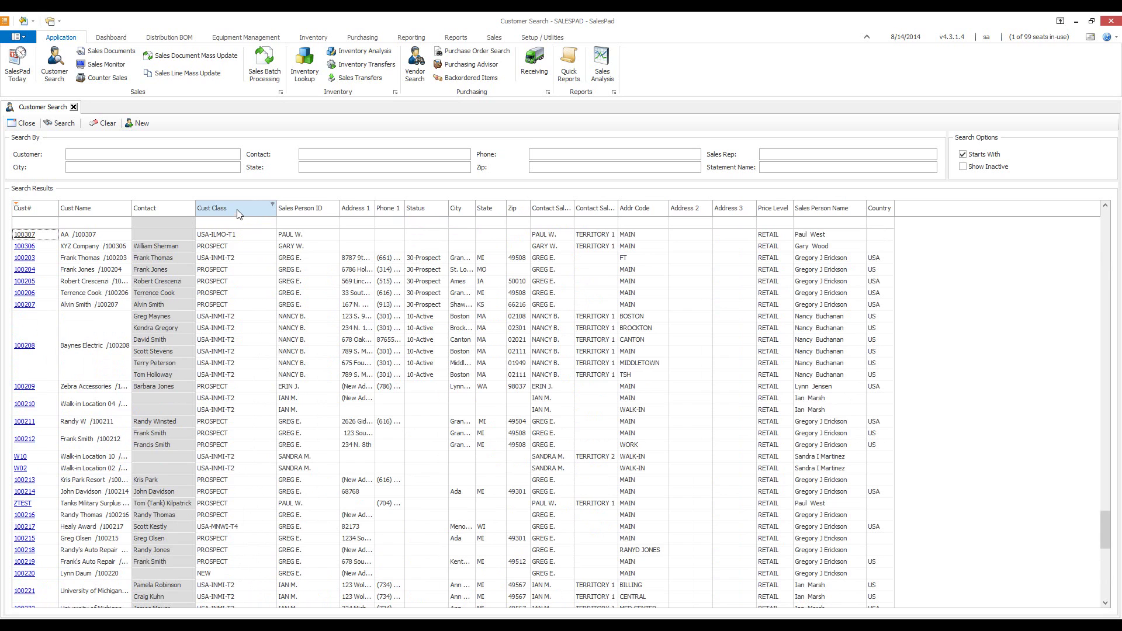
right_click(237, 212)
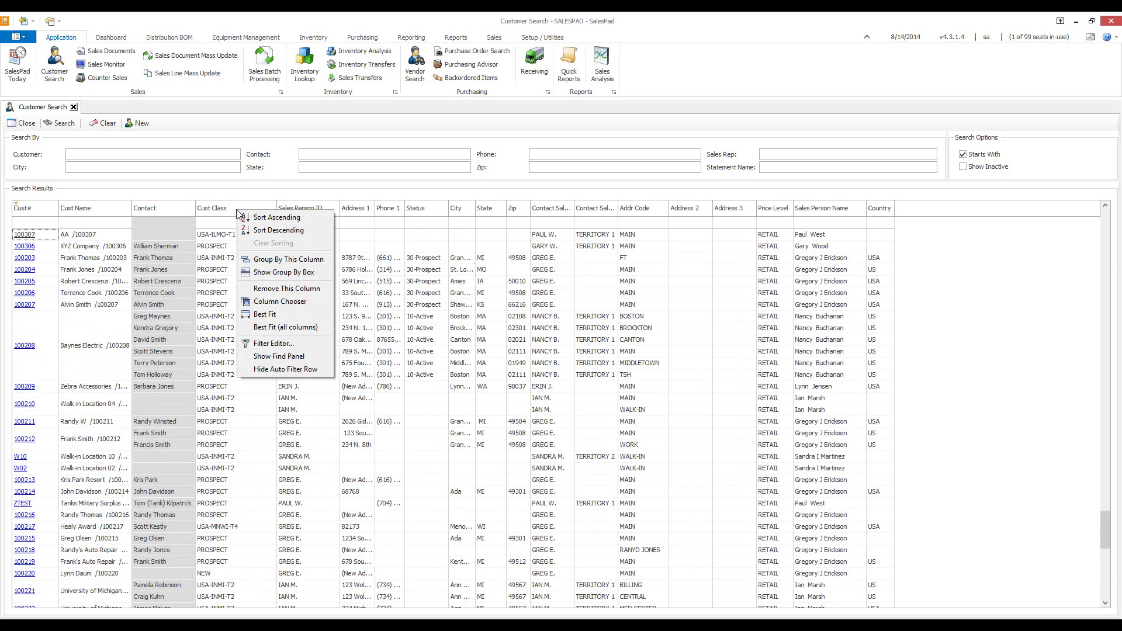
click(251, 261)
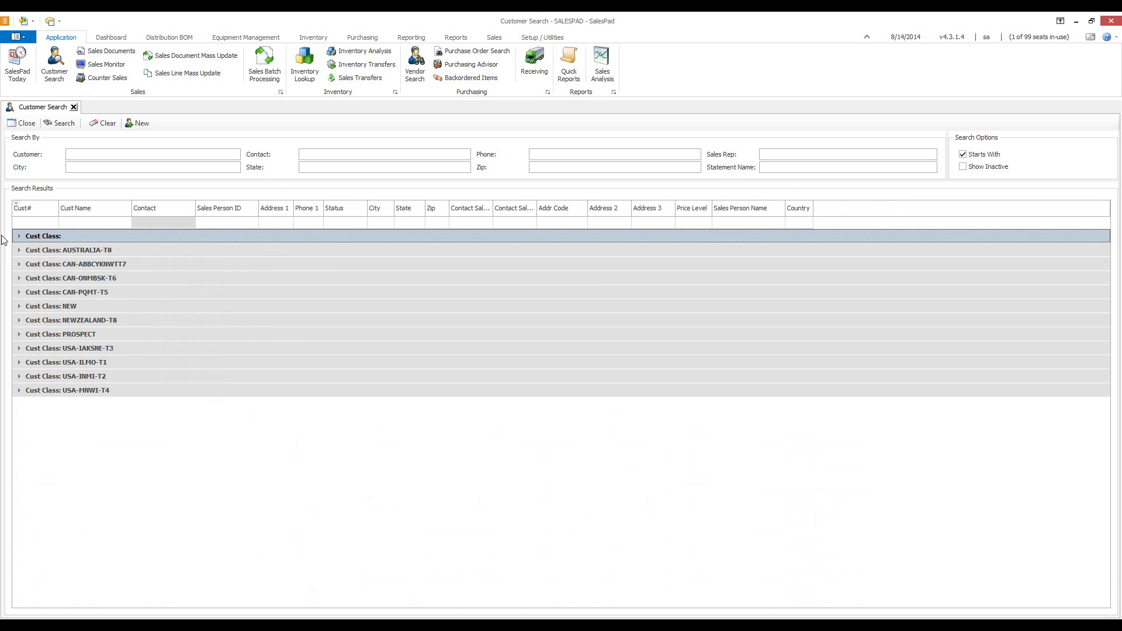
click(19, 250)
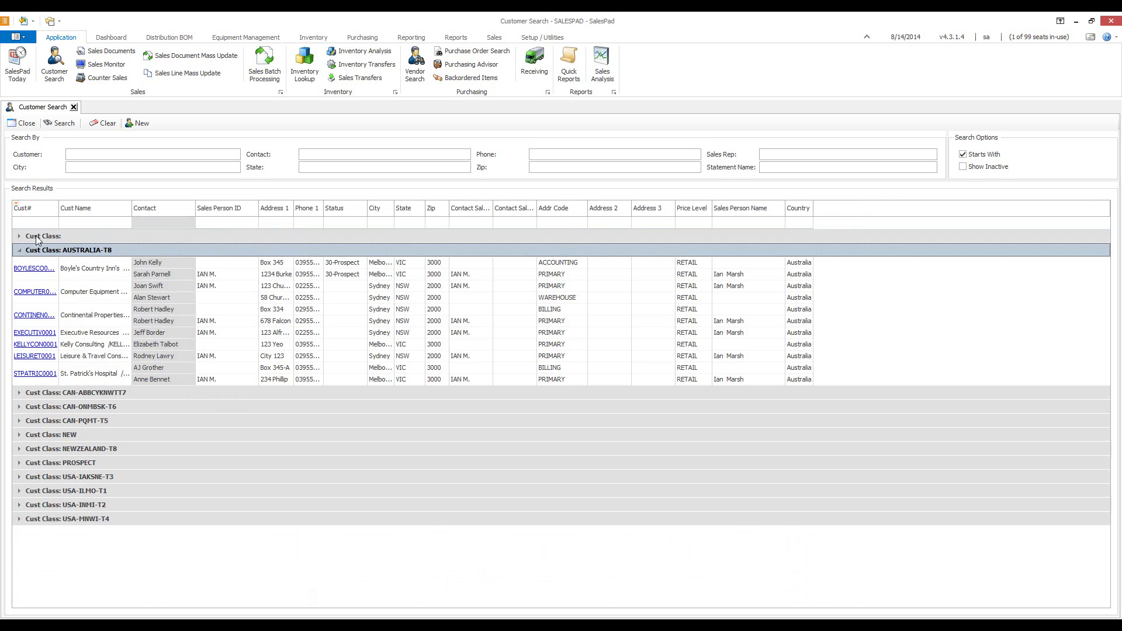
click(19, 250)
Show the group-by box above the results grid and remove the Contact column.
right_click(163, 212)
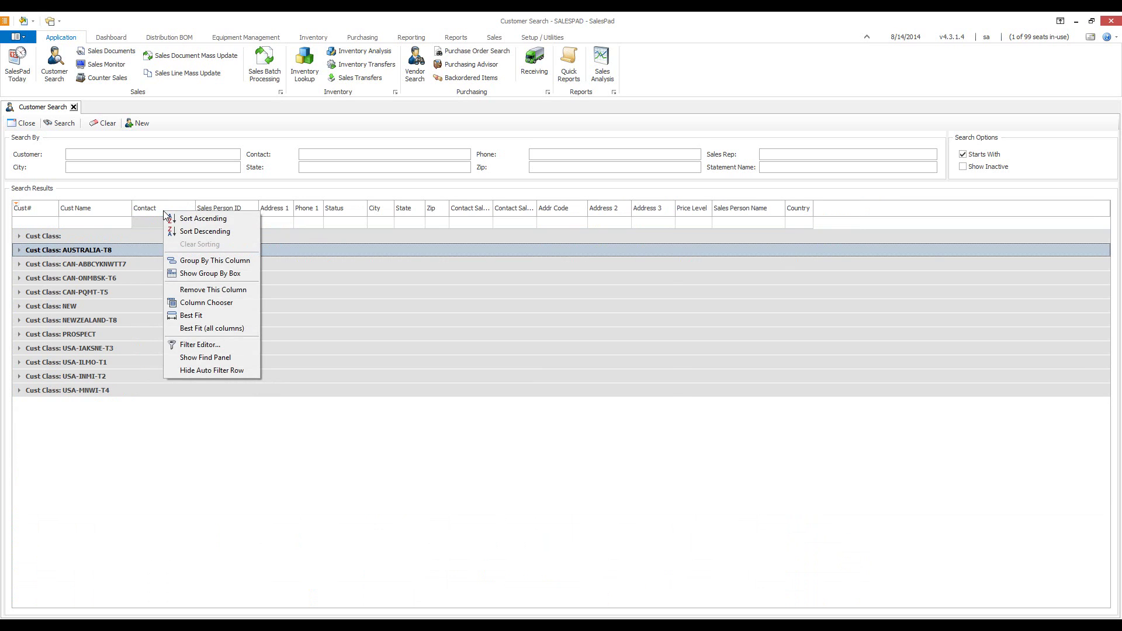
click(197, 275)
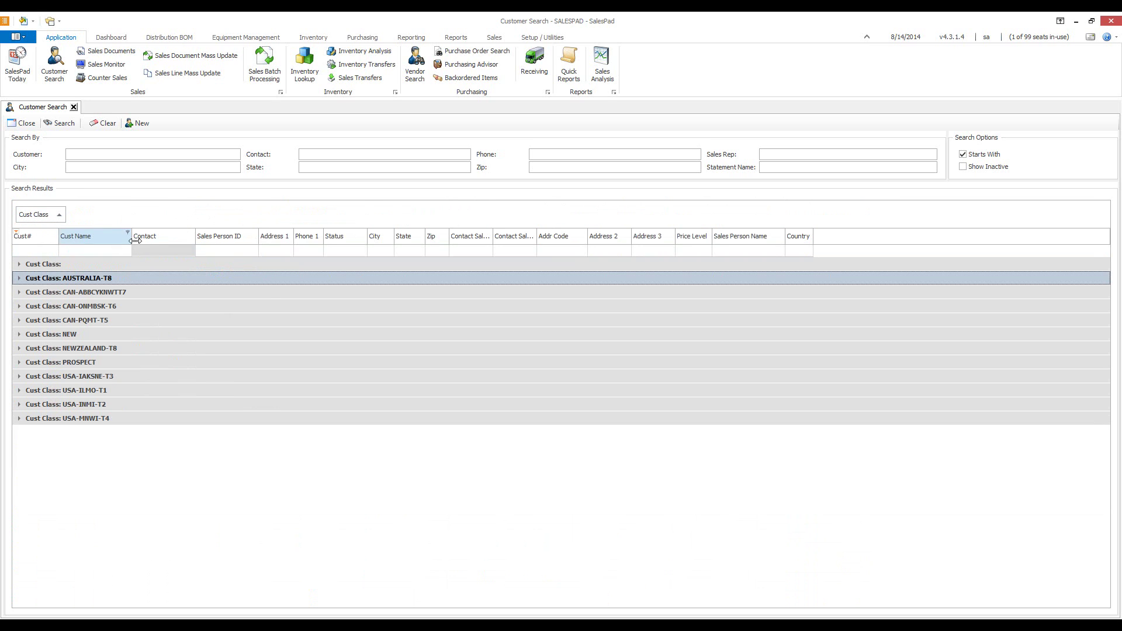
right_click(171, 237)
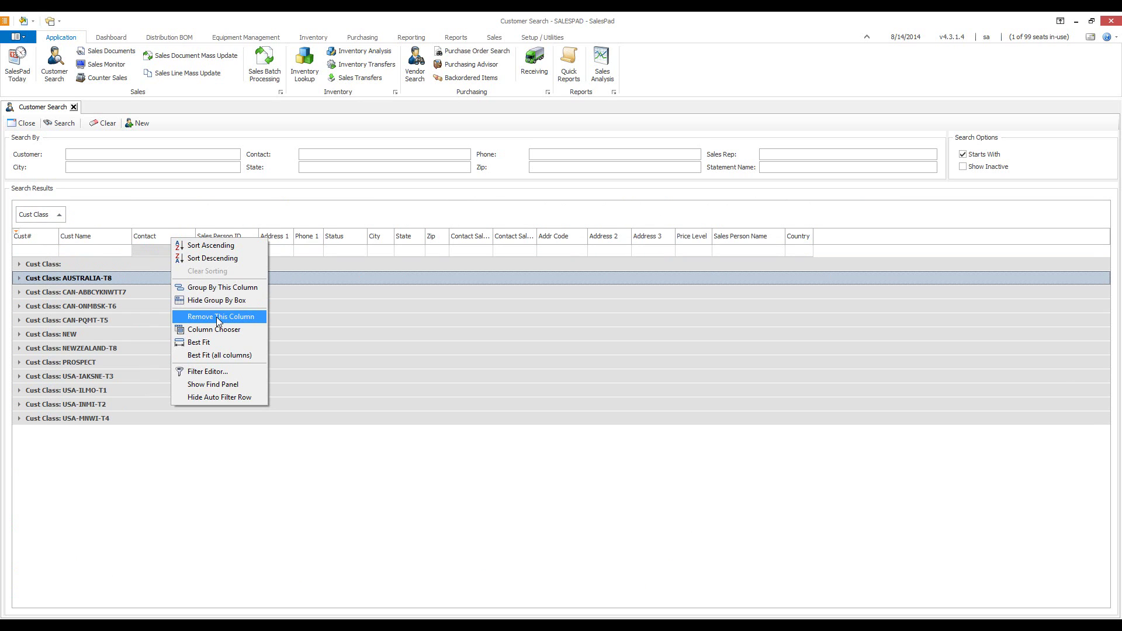
click(217, 317)
mouse_move(153, 236)
mouse_down()
mouse_move(269, 409)
mouse_move(227, 287)
mouse_move(146, 251)
mouse_move(157, 245)
mouse_up()
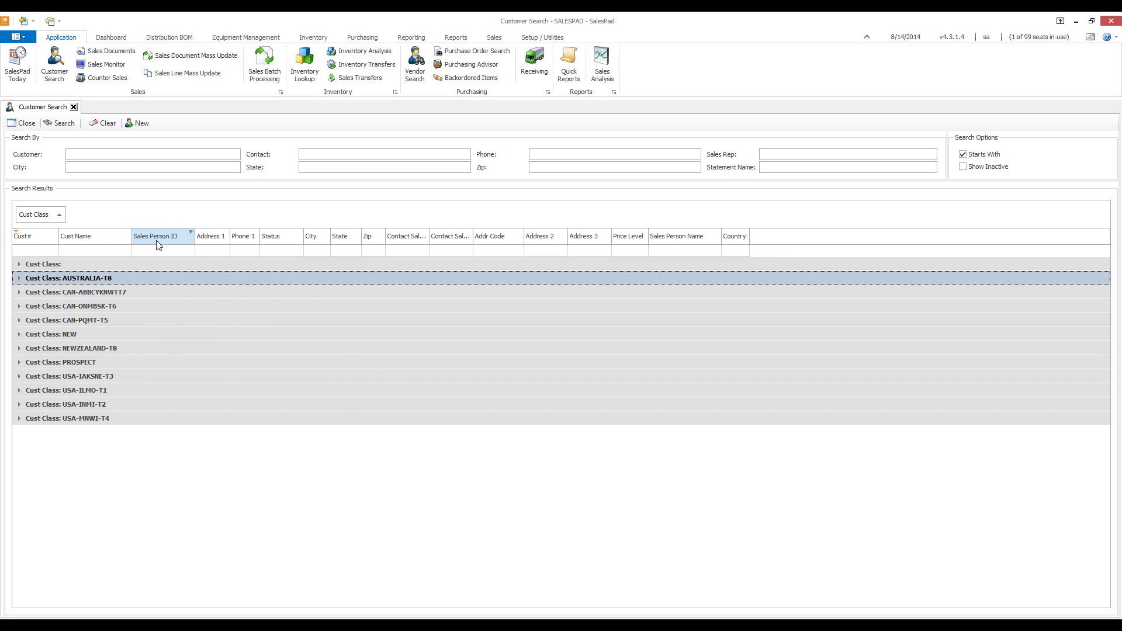
Use the Column Chooser to add the Inactive and Customer Created columns between Sales Person ID and Address 1.
right_click(158, 245)
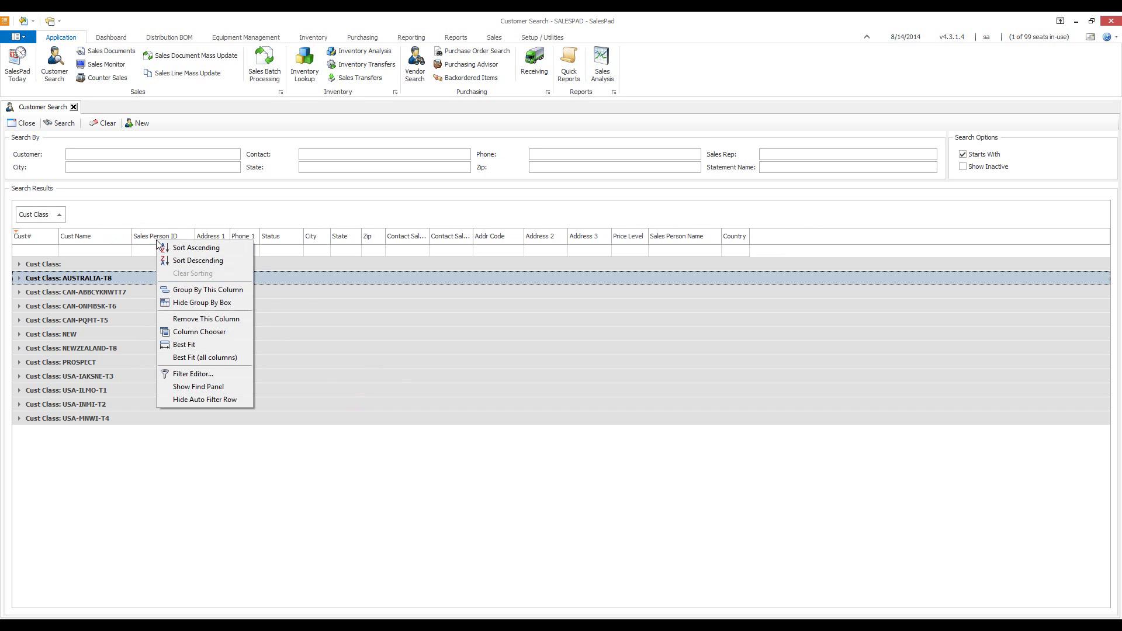
click(202, 335)
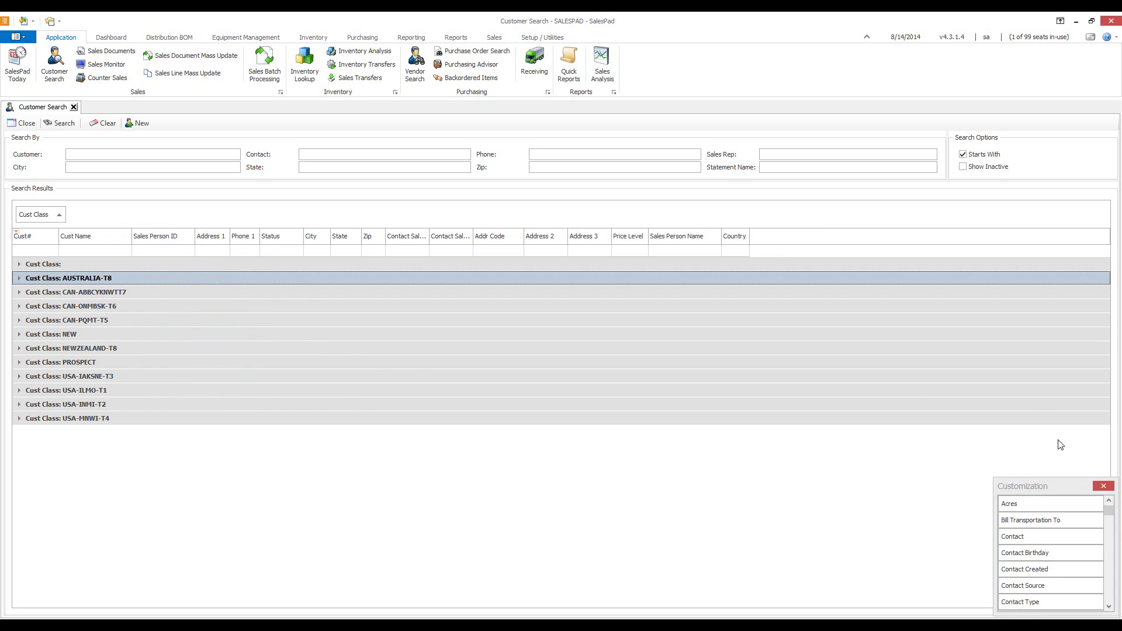
drag(1048, 479, 517, 74)
drag(552, 202, 550, 114)
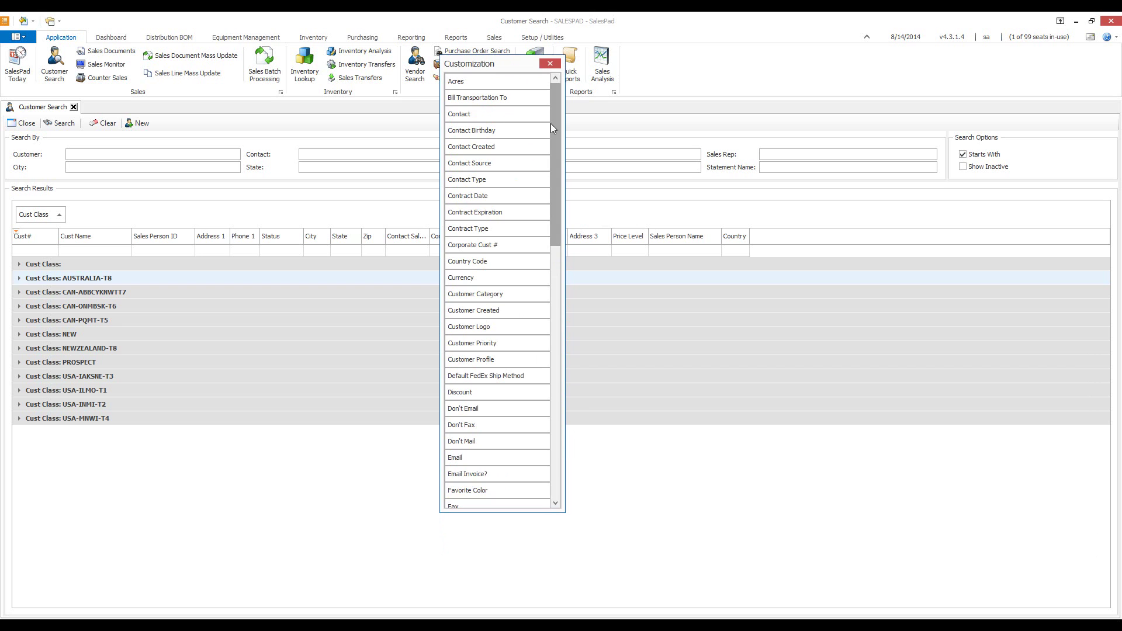
drag(553, 161, 201, 231)
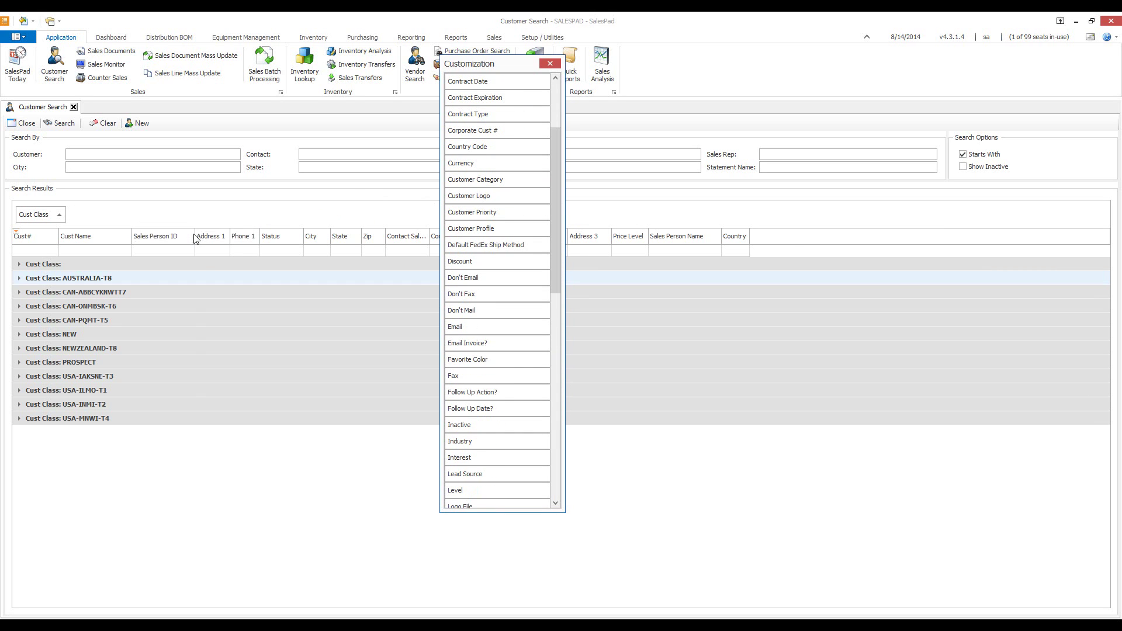
scroll(549, 269, down, 5)
drag(471, 202, 197, 232)
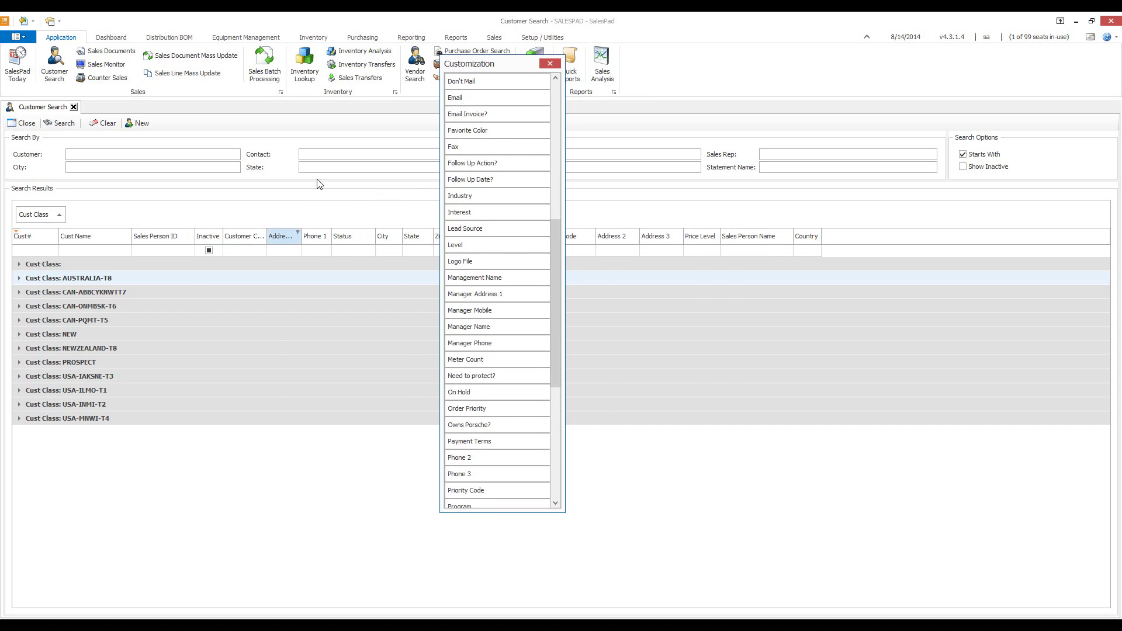
click(548, 64)
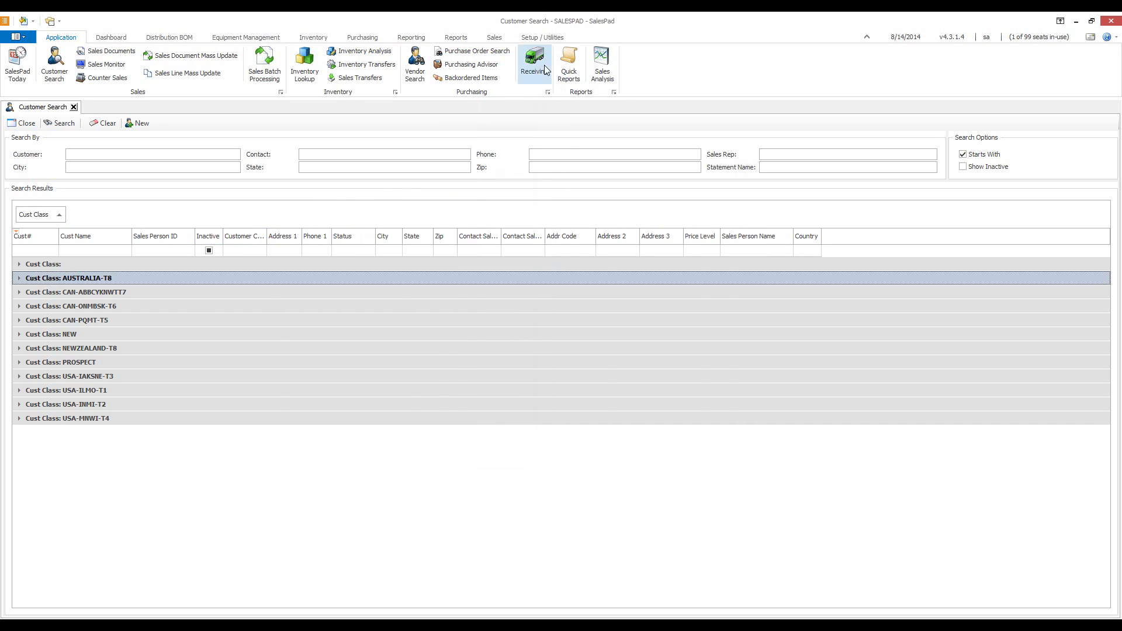
Apply Best Fit to the Inactive column's width and extend it to all columns of the results grid.
right_click(212, 232)
key(Escape)
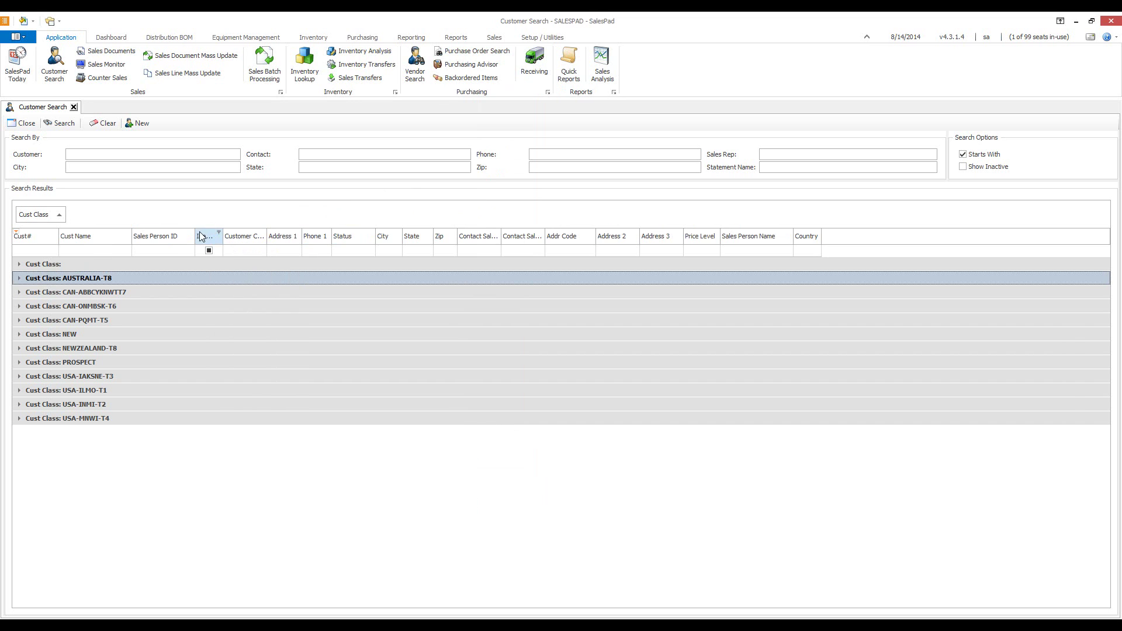
right_click(206, 228)
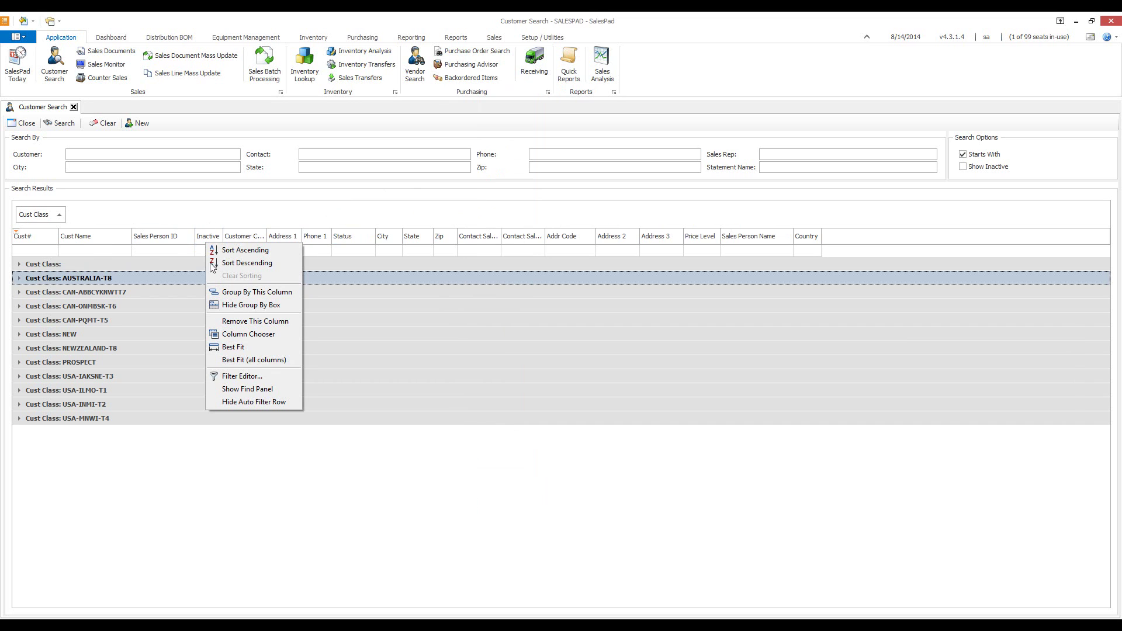
click(231, 350)
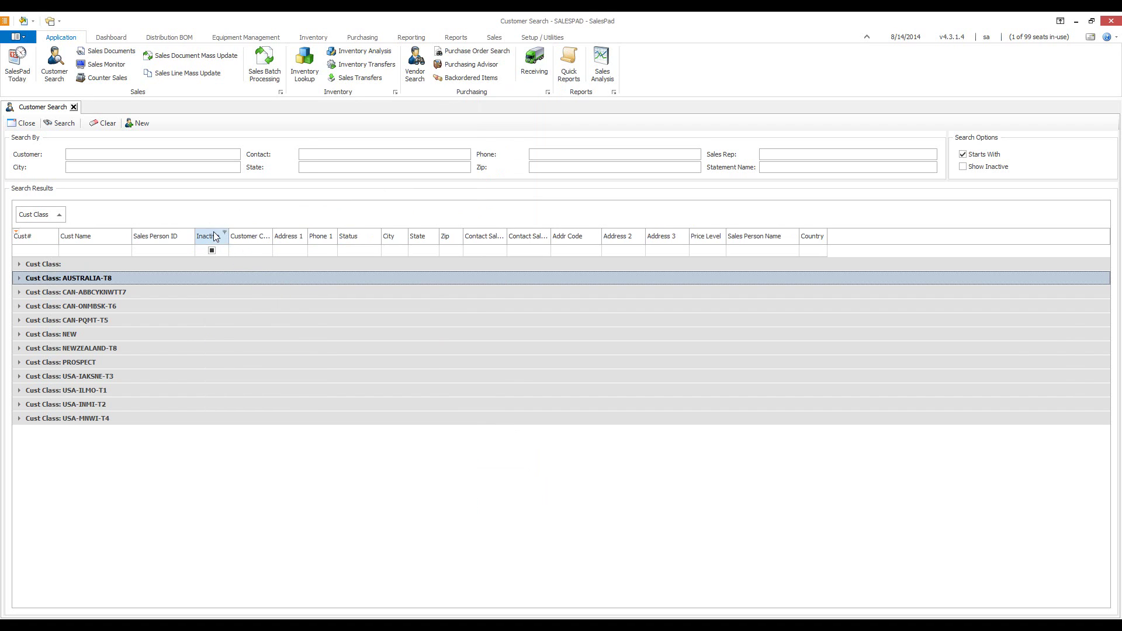
right_click(214, 233)
click(242, 339)
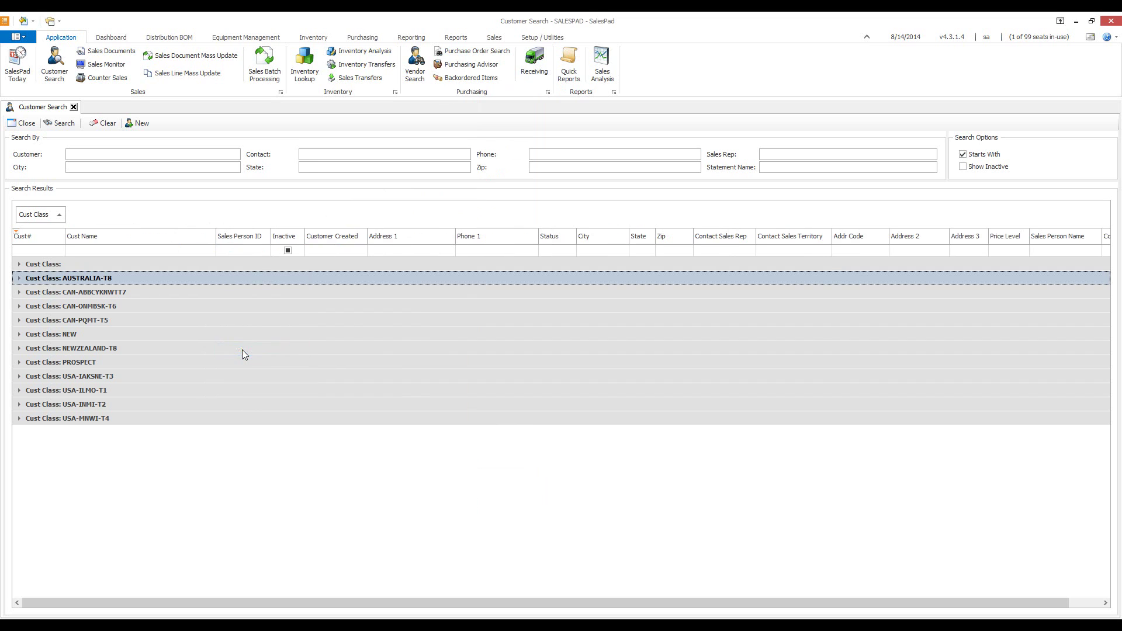
View the Filter Editor for the Sales Person ID column and dismiss it without applying a filter.
right_click(251, 241)
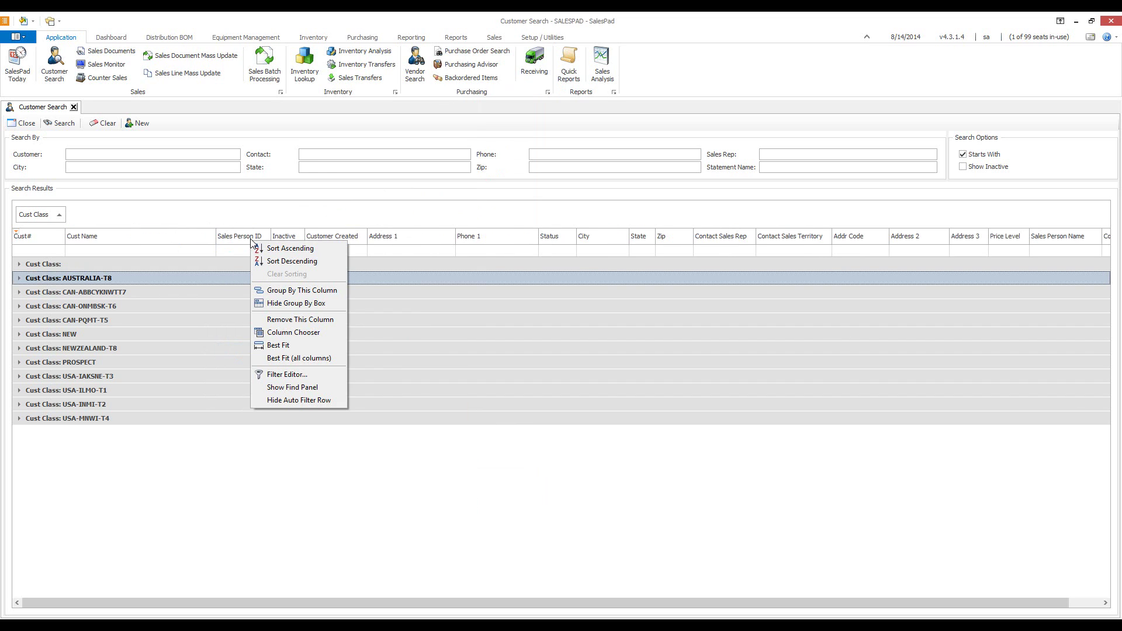
click(282, 380)
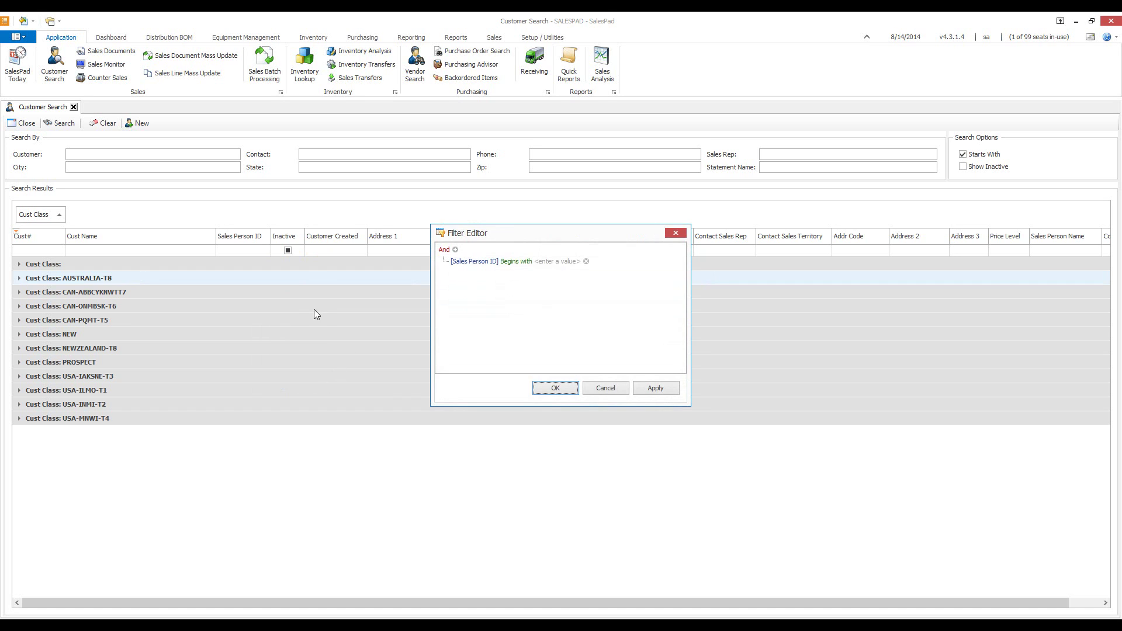
drag(493, 233, 385, 173)
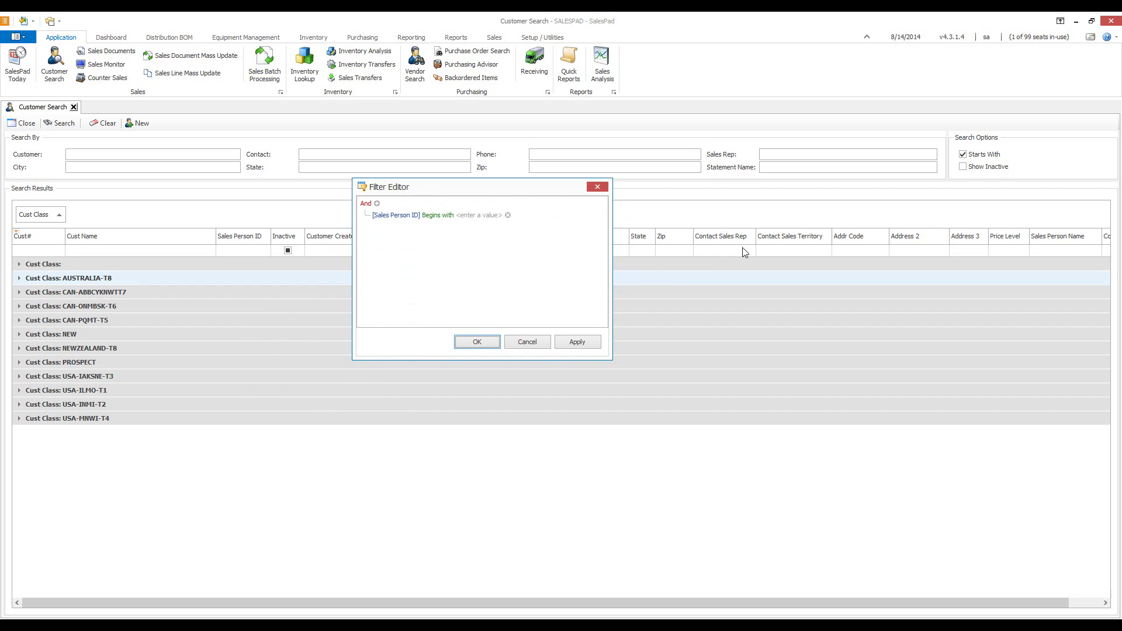
click(527, 342)
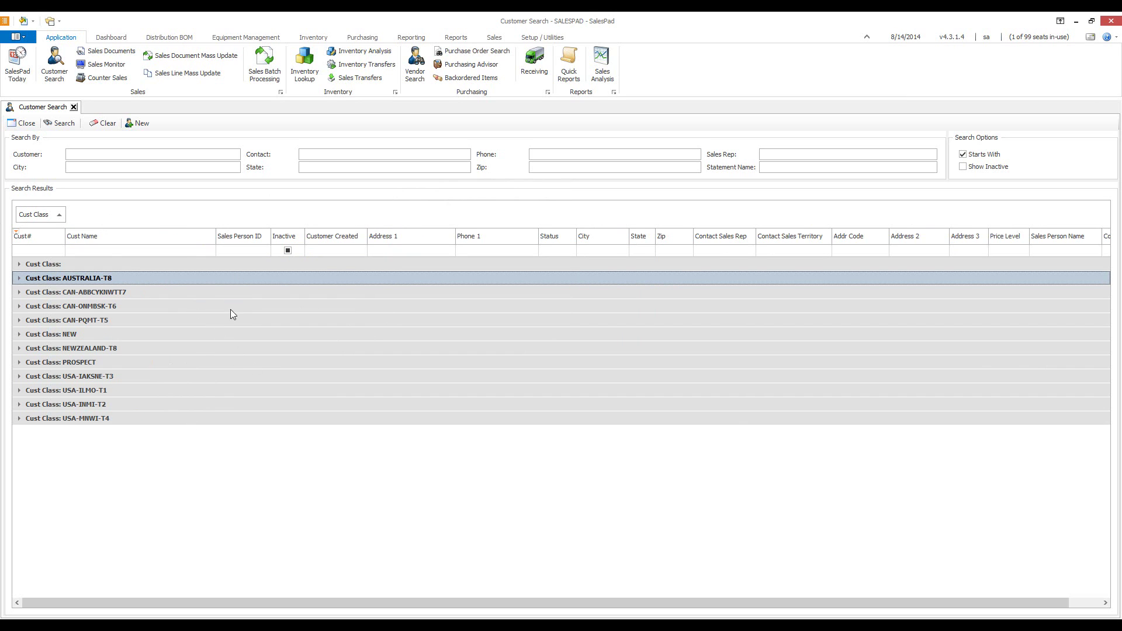
Restore the default layout of the search results grid.
right_click(18, 235)
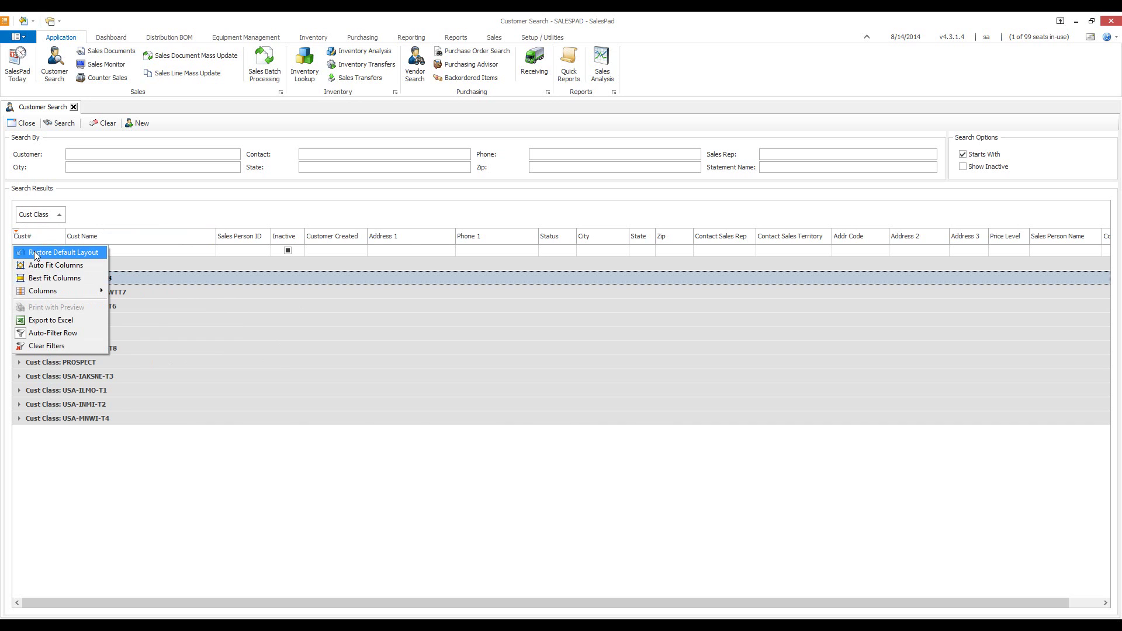
click(36, 253)
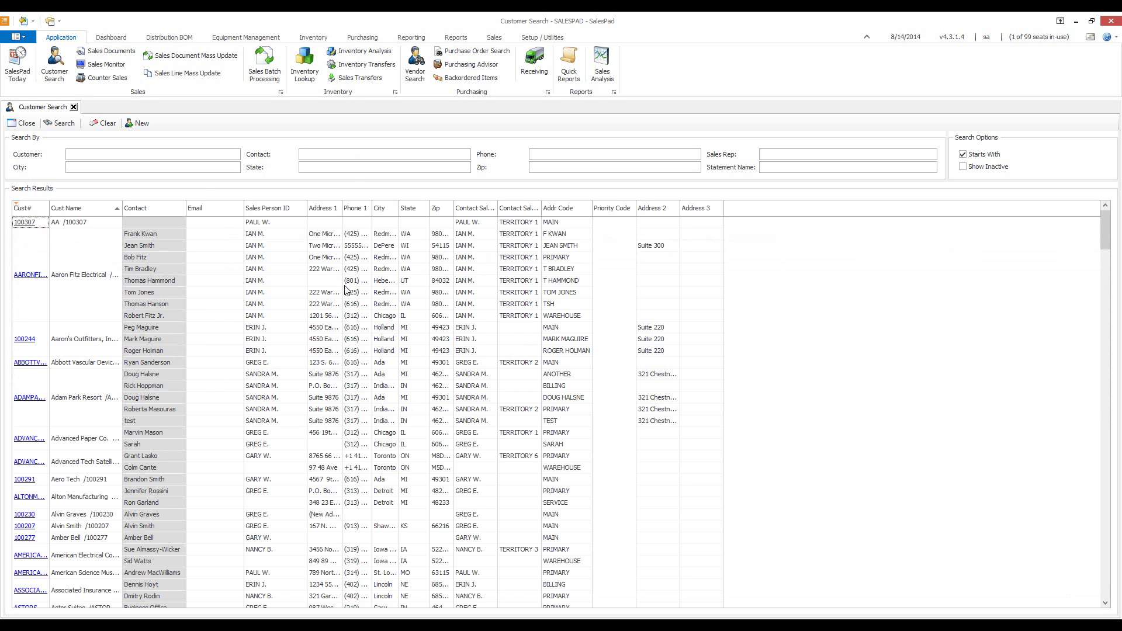
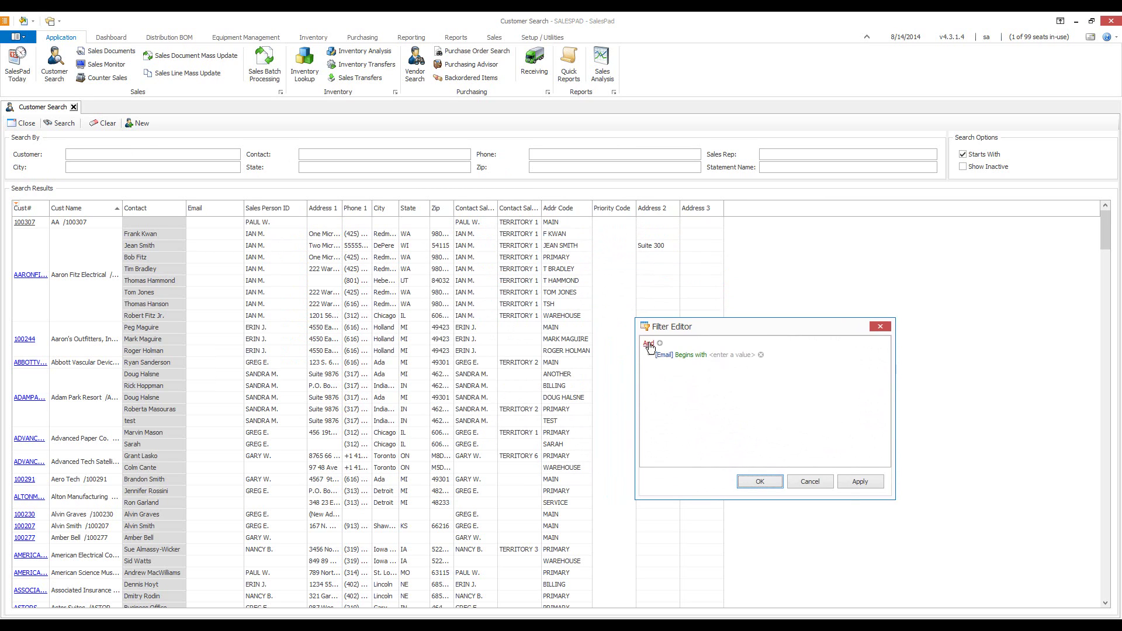
In the Filter Editor, set the condition to Addr Code Equals MAIN and apply it to the results grid.
drag(682, 331, 633, 316)
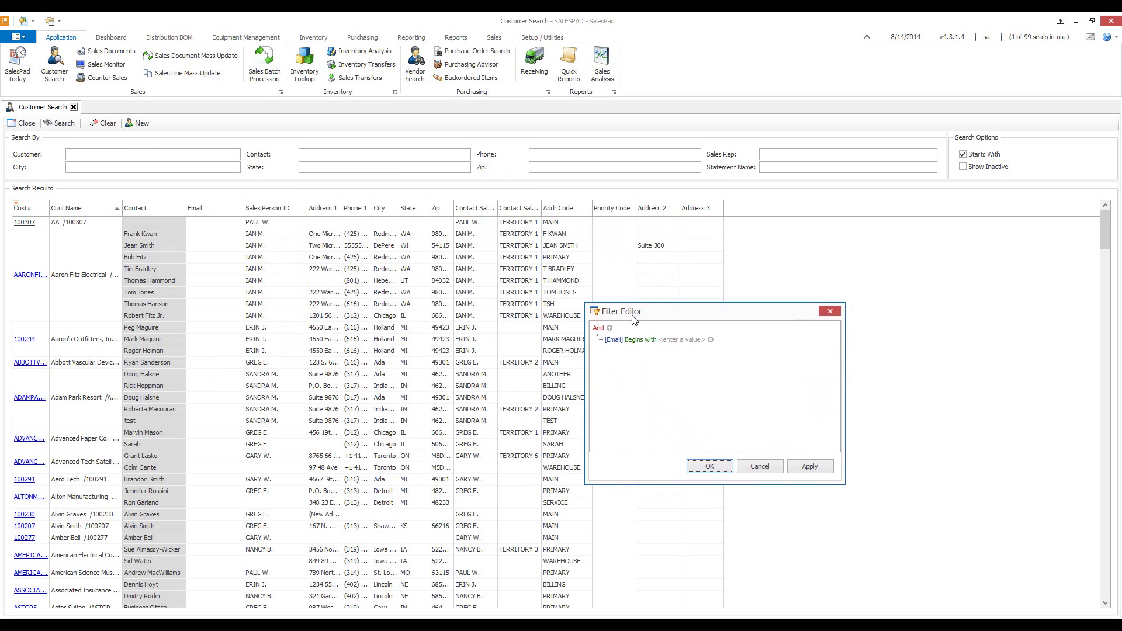
click(615, 341)
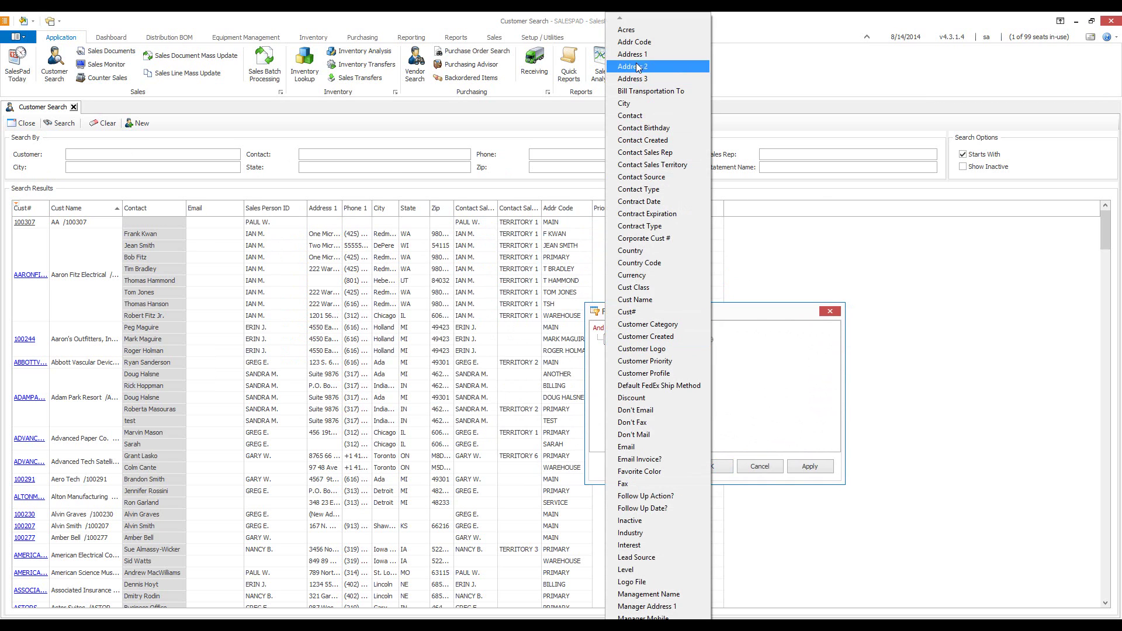
click(635, 42)
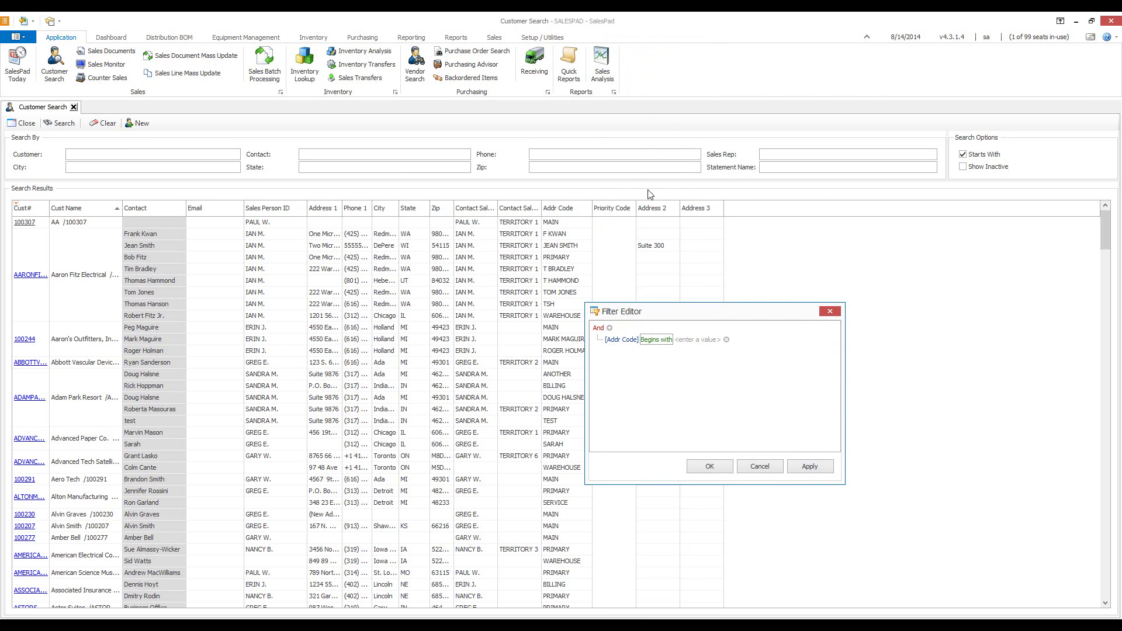
click(655, 343)
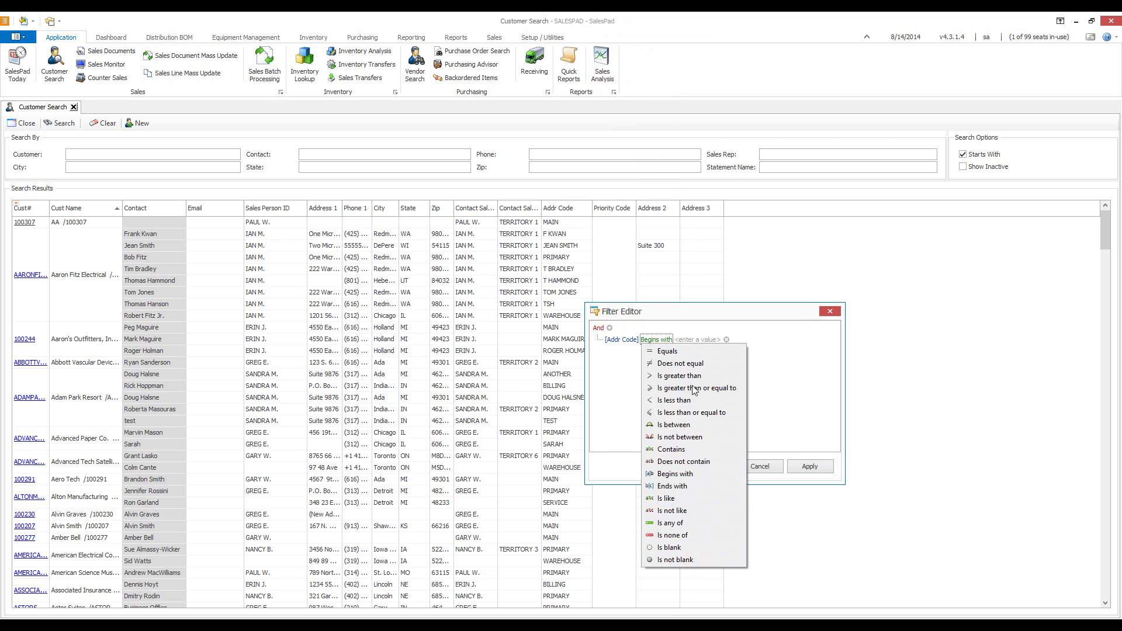
click(672, 351)
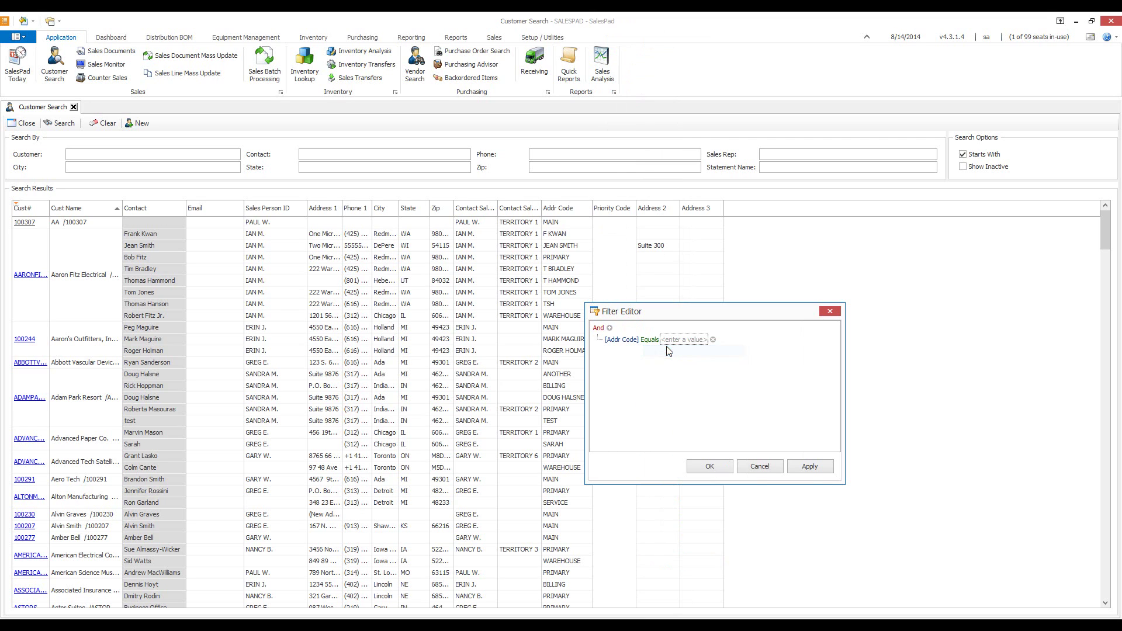
click(670, 341)
click(810, 466)
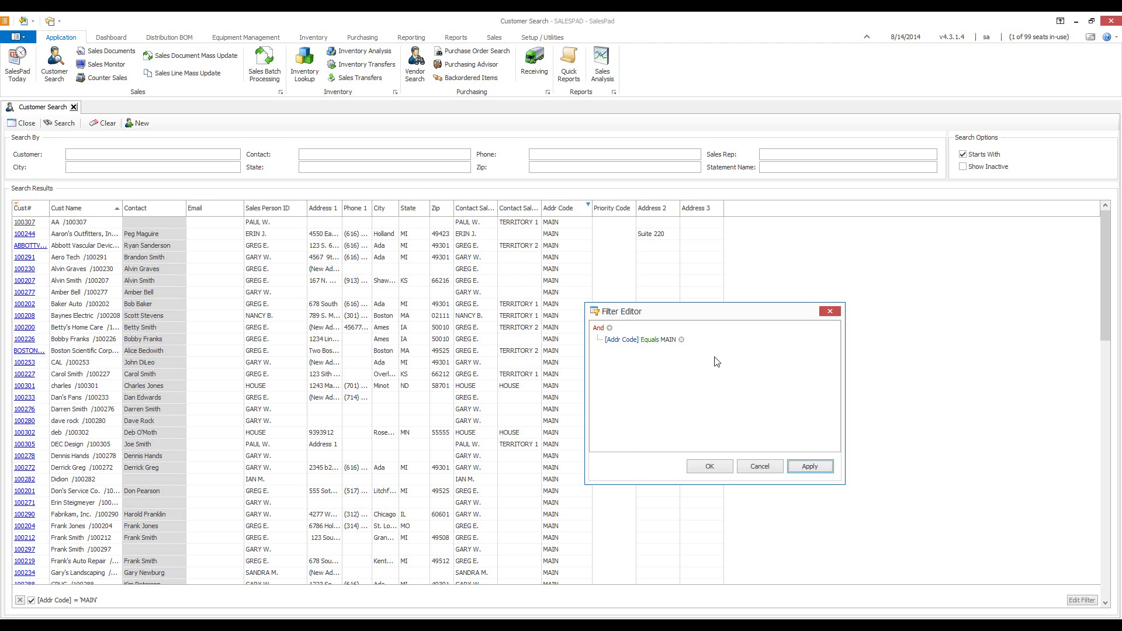
Add a second And condition, State Equals MI, apply the combined filter and close the Filter Editor.
click(610, 329)
click(615, 353)
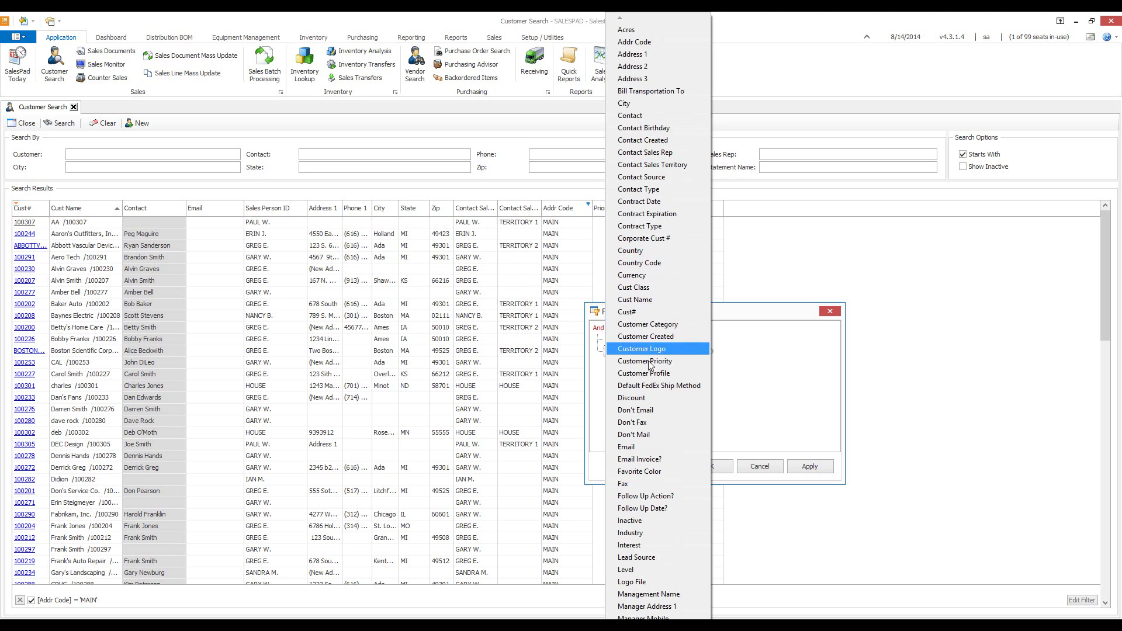
scroll(658, 322, down, 5)
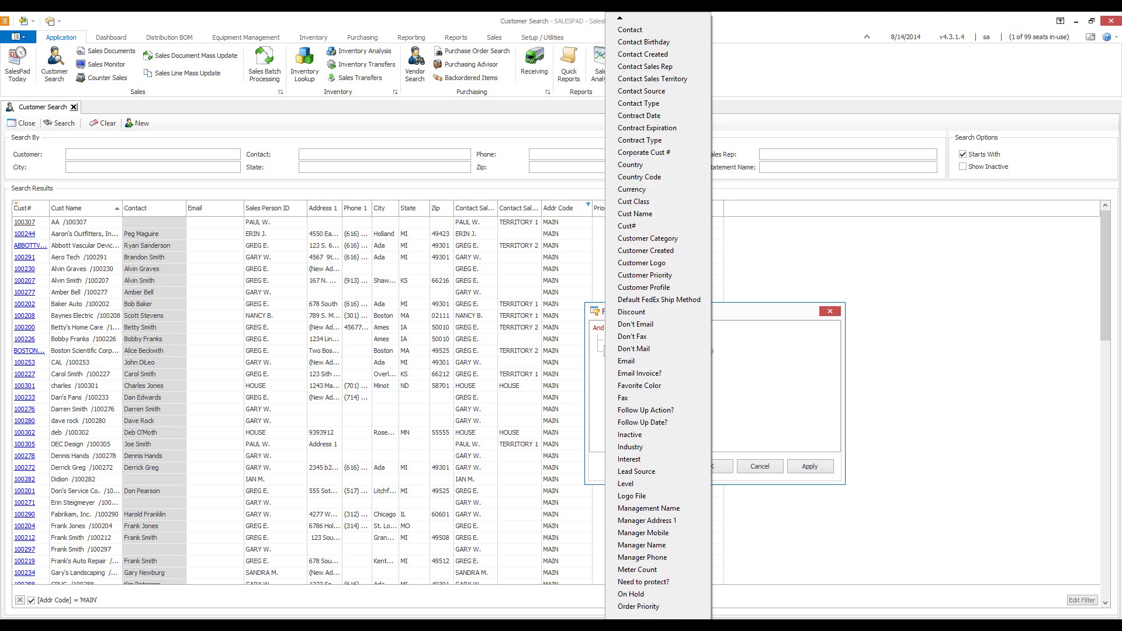
scroll(631, 590, down, 4)
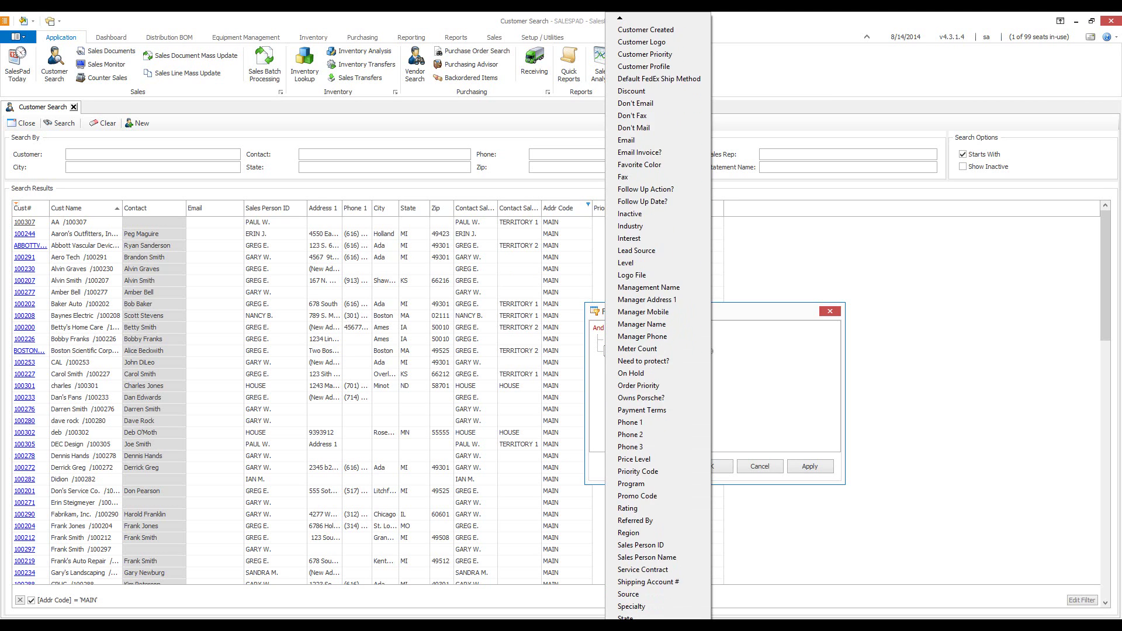
click(631, 585)
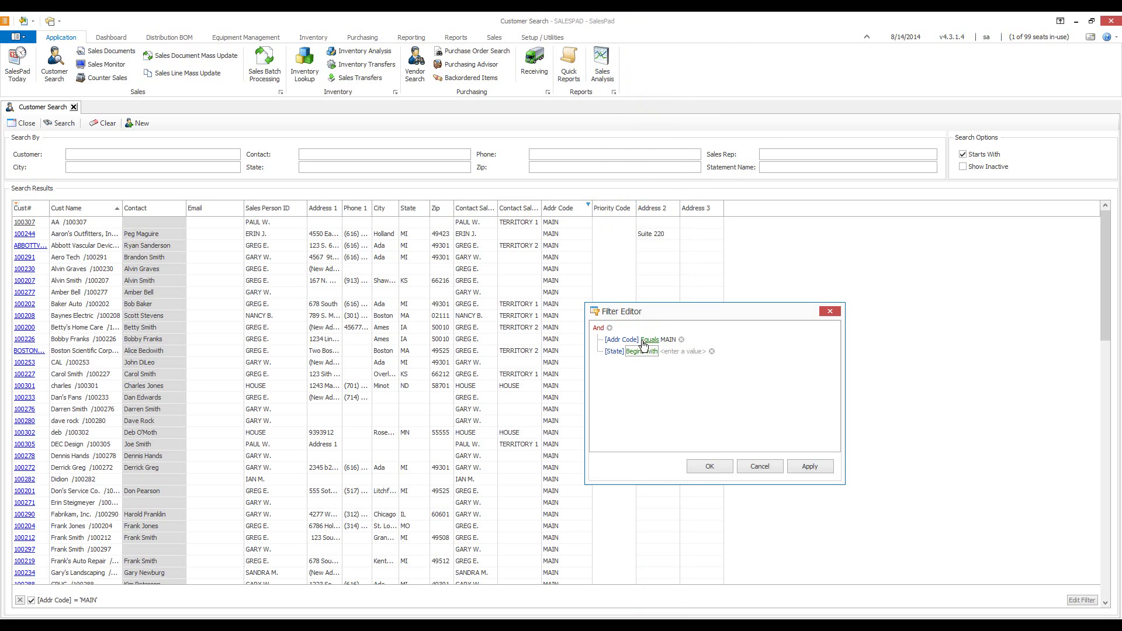
click(642, 351)
click(651, 363)
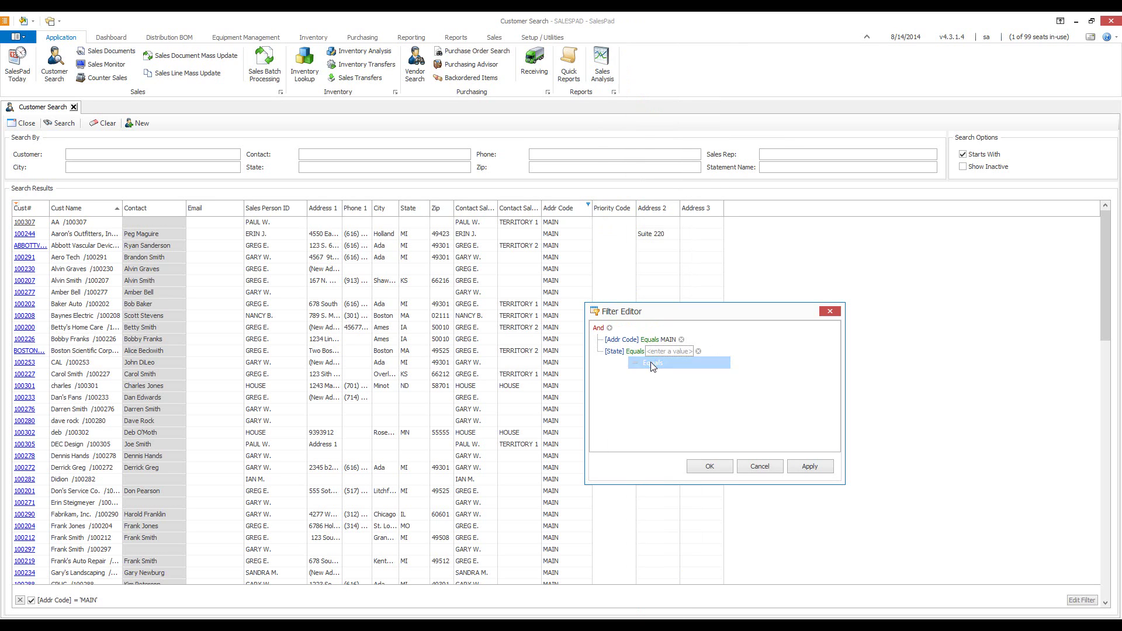
click(658, 353)
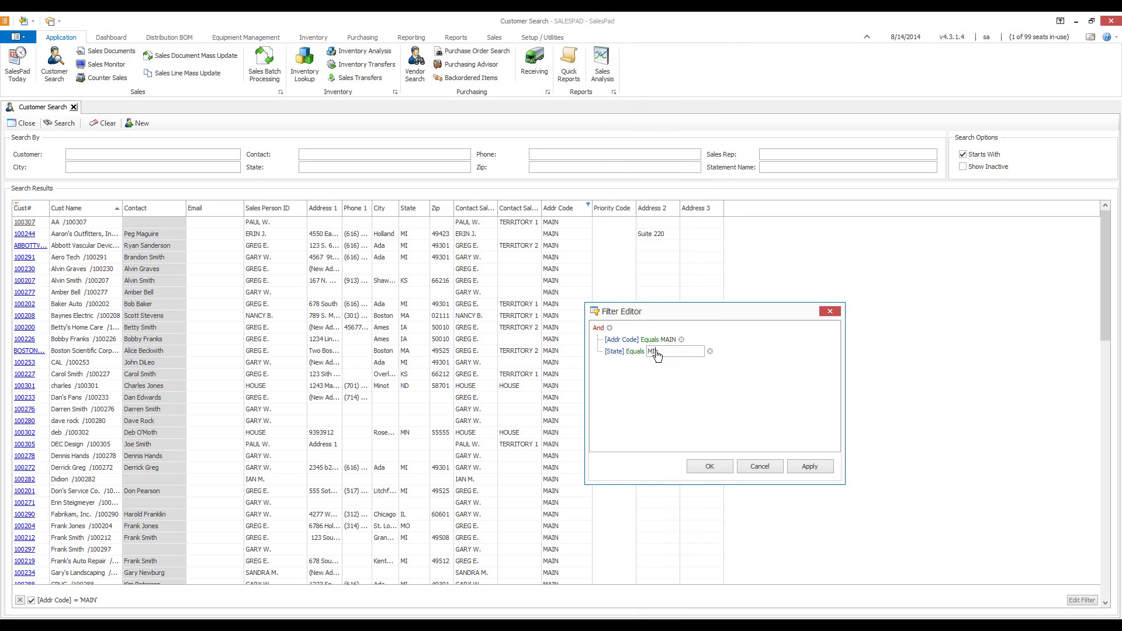
click(812, 466)
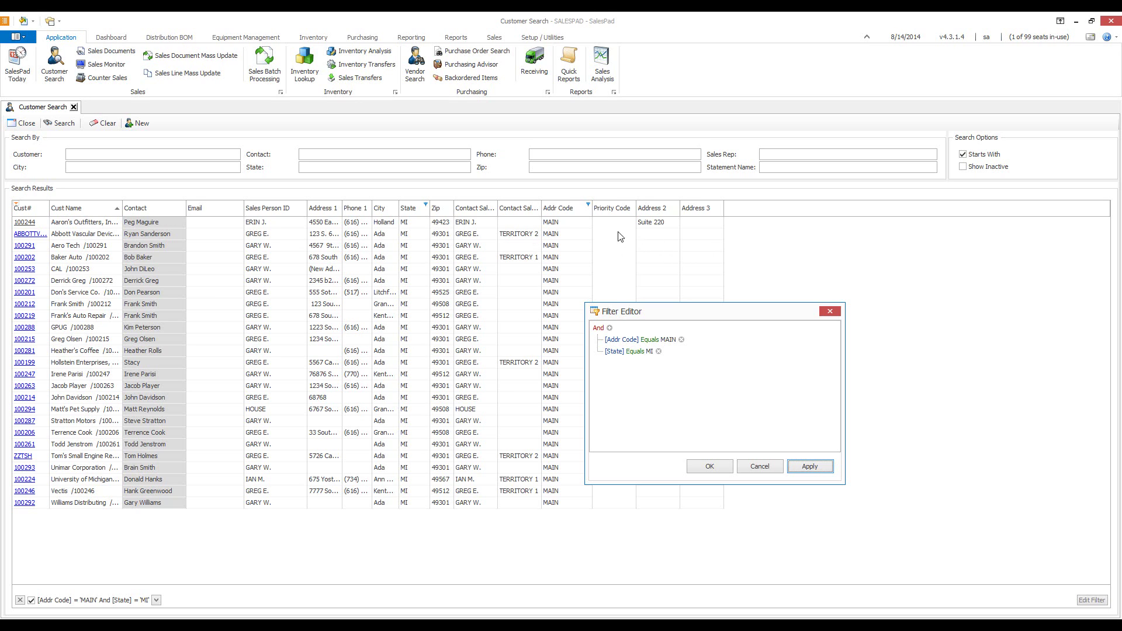
key(Escape)
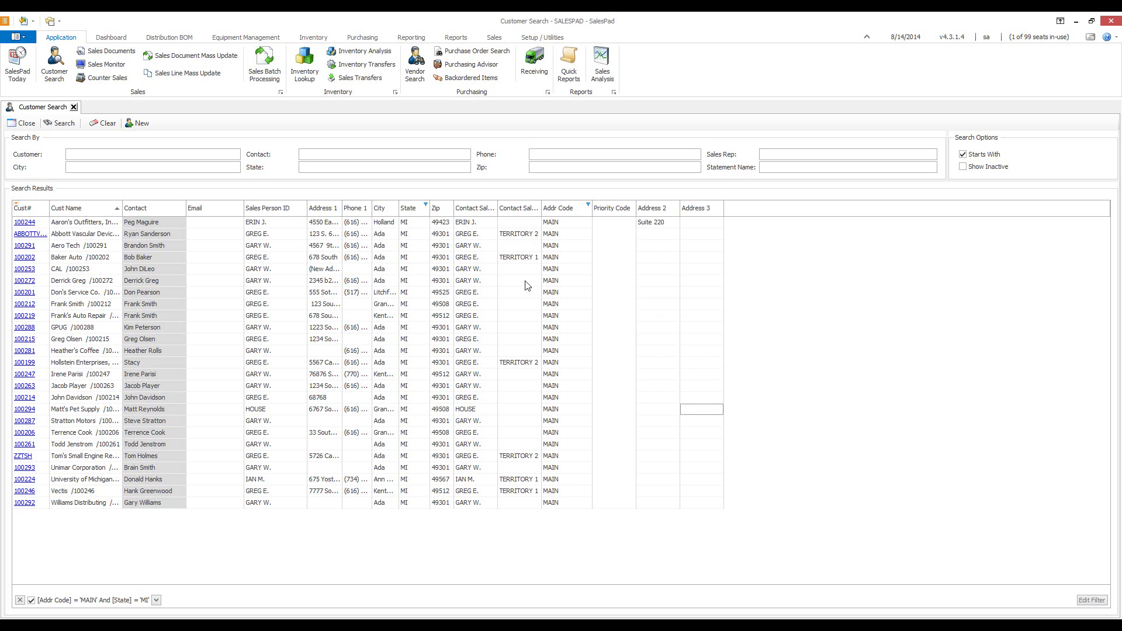
Show the Find Panel above the results grid and clear the combined Addr Code and State filter.
right_click(411, 211)
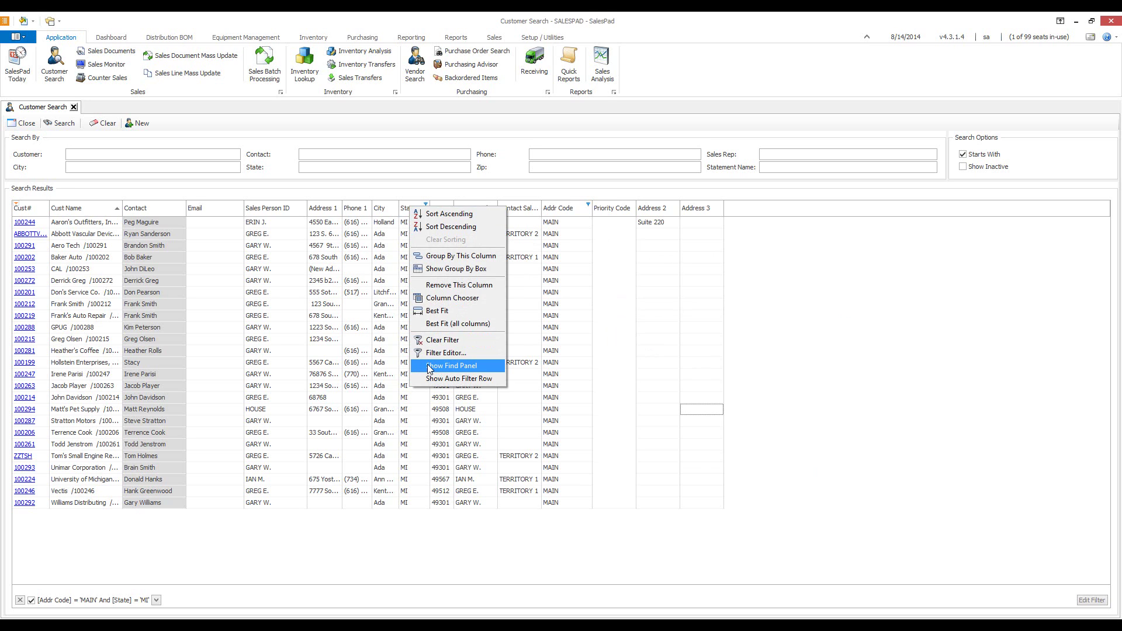
click(451, 366)
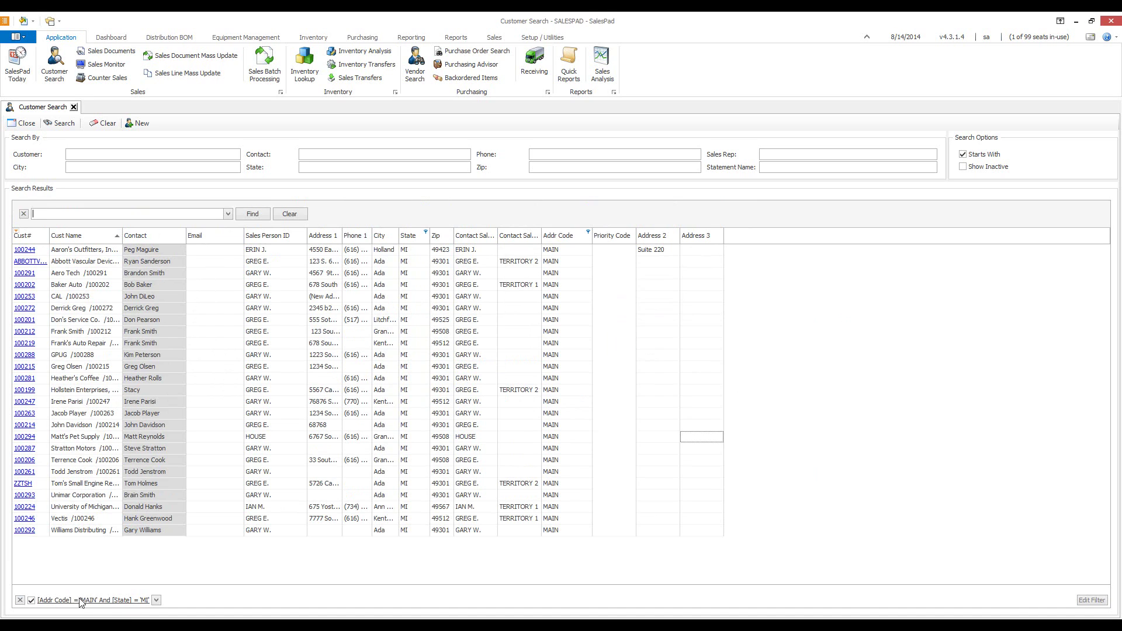
click(20, 600)
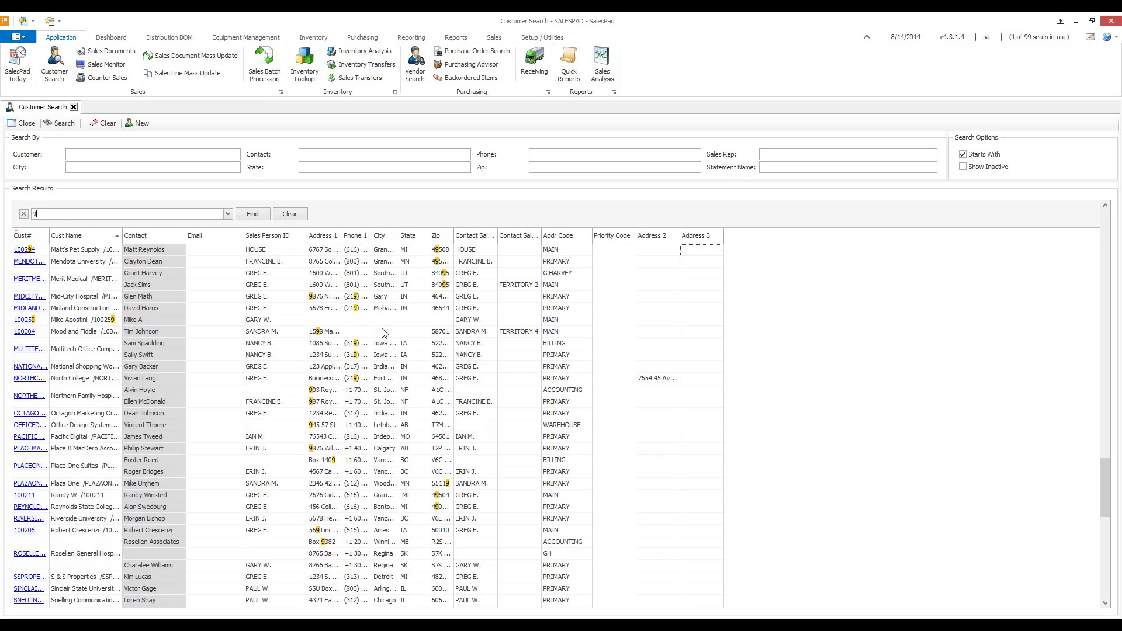
Clear the Find Panel text and show the Auto Filter Row in the results grid.
click(83, 212)
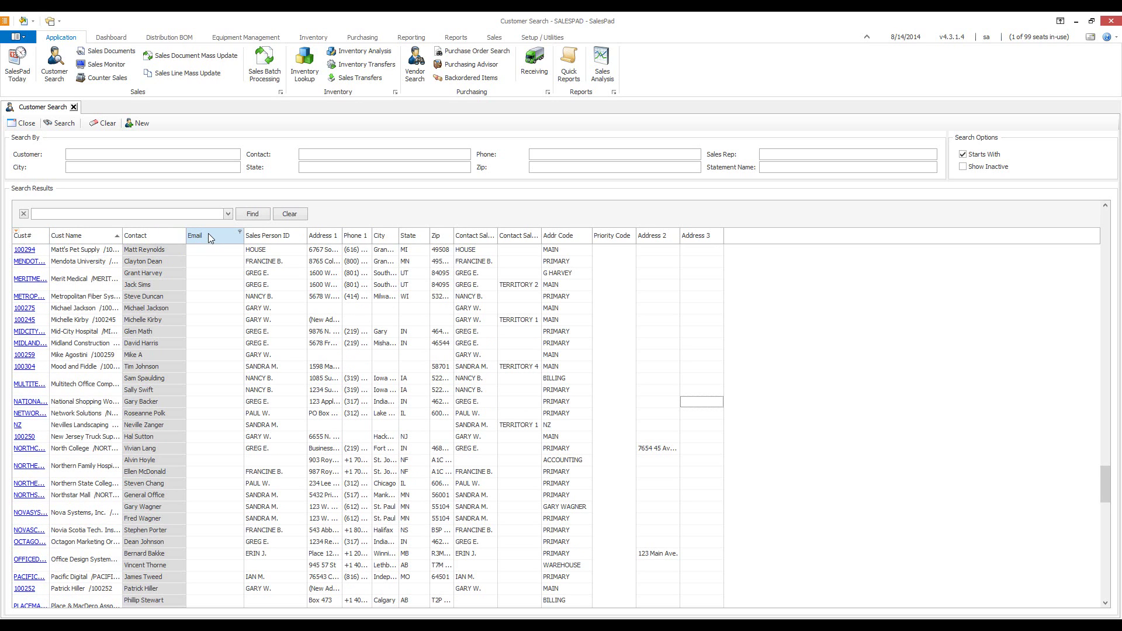
right_click(209, 237)
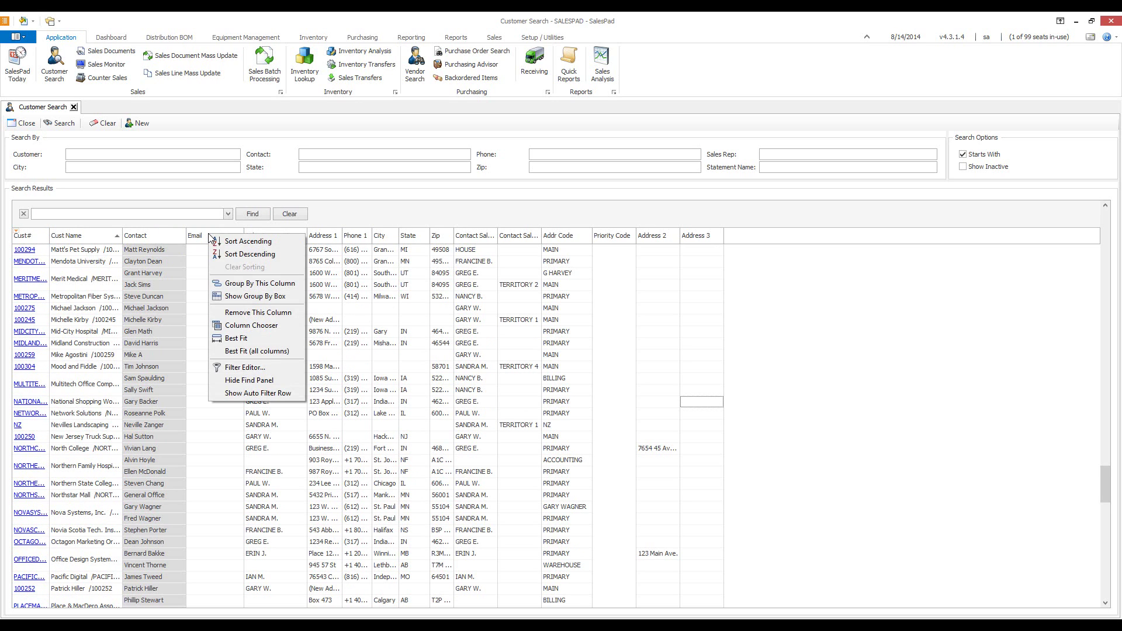
click(232, 394)
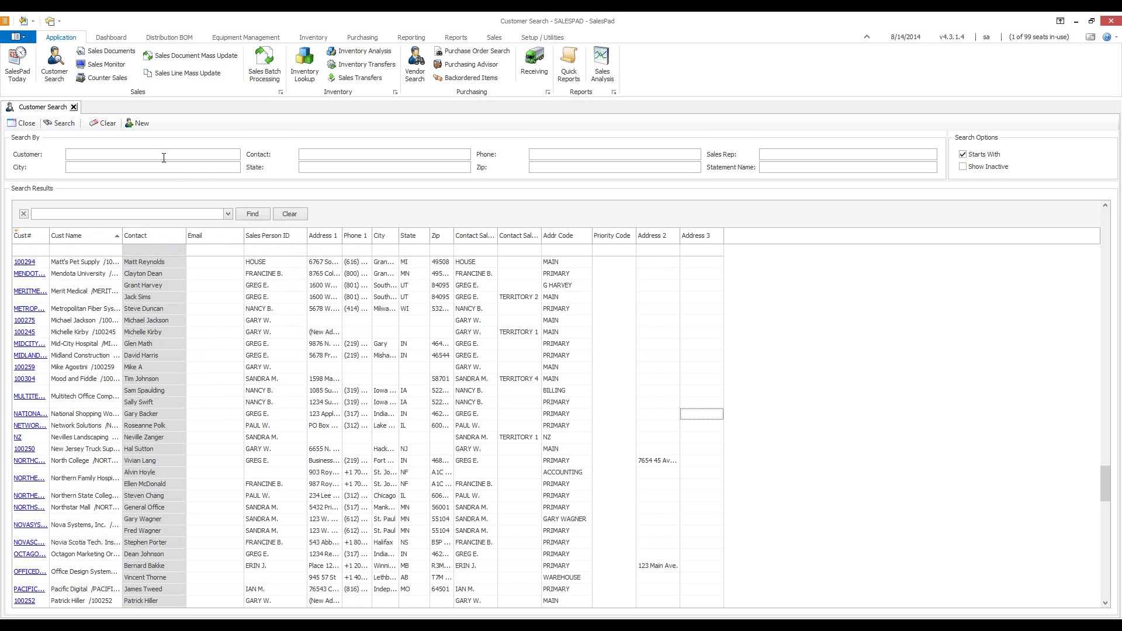
Close the Find Panel and run a customer search with the State criterion set to MI.
click(362, 171)
click(23, 214)
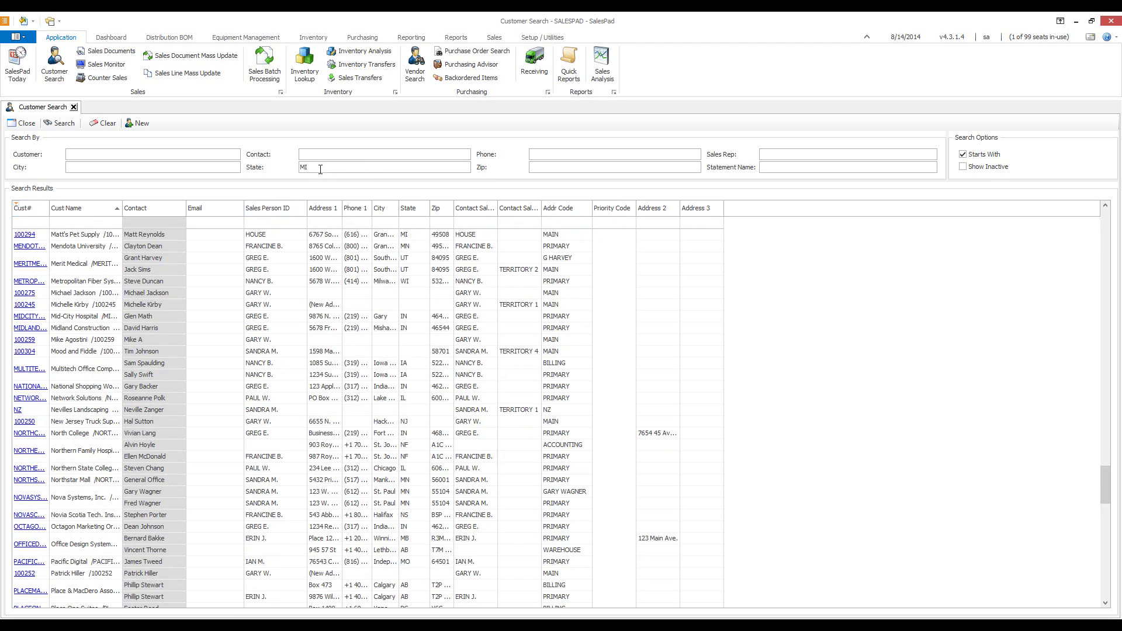
key(Return)
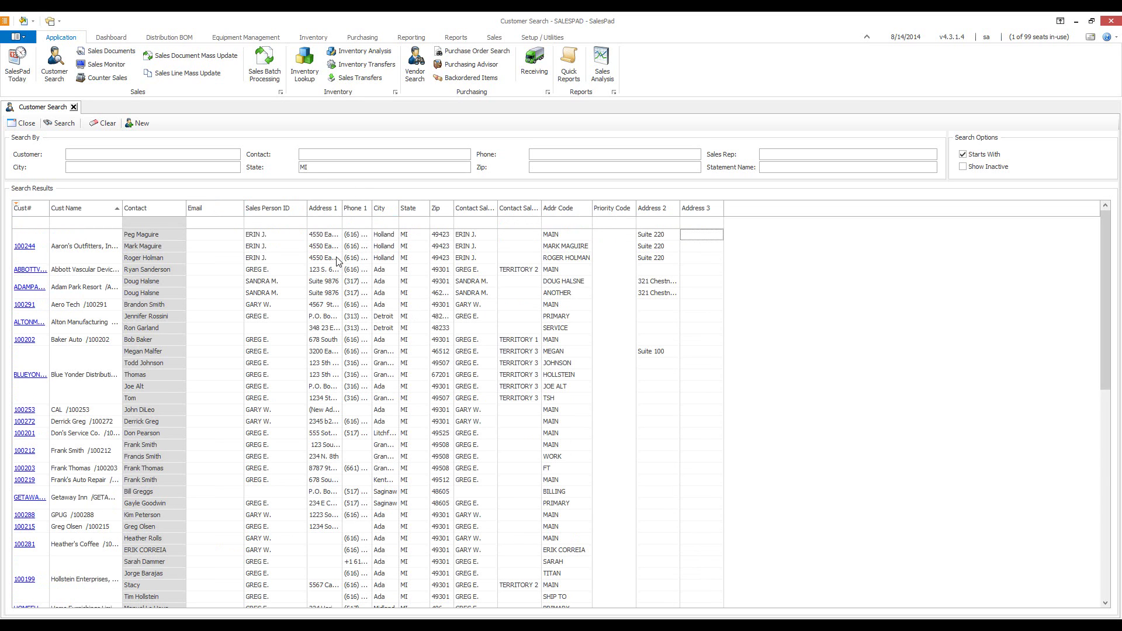
Use the Column Chooser to add the Cust Class column between Email and Sales Person ID, and widen the new column.
right_click(356, 216)
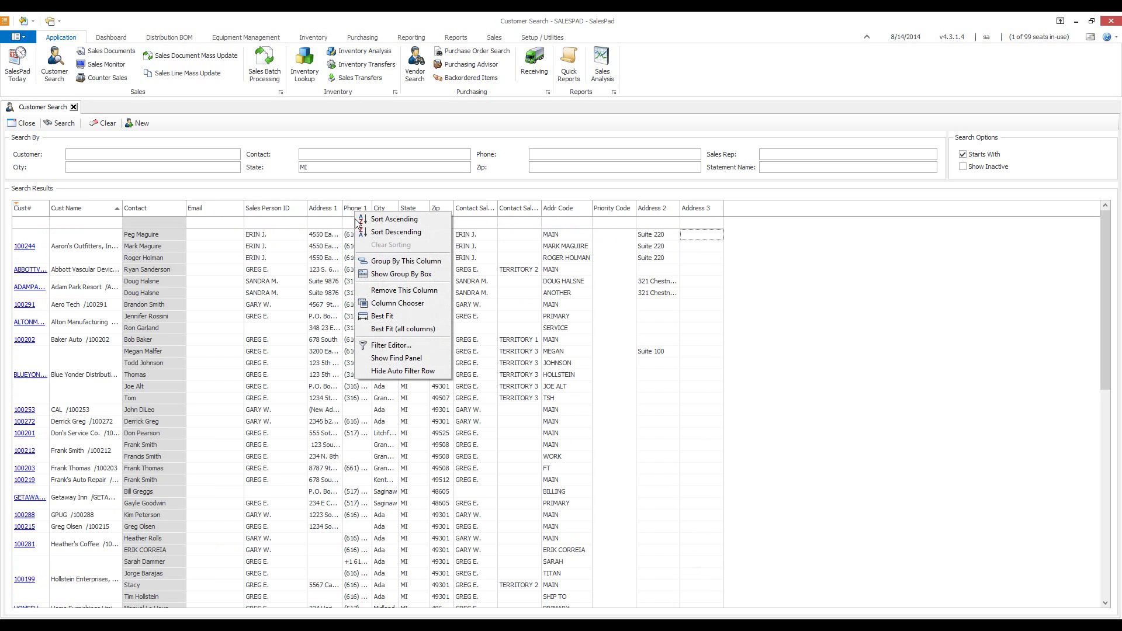
click(375, 304)
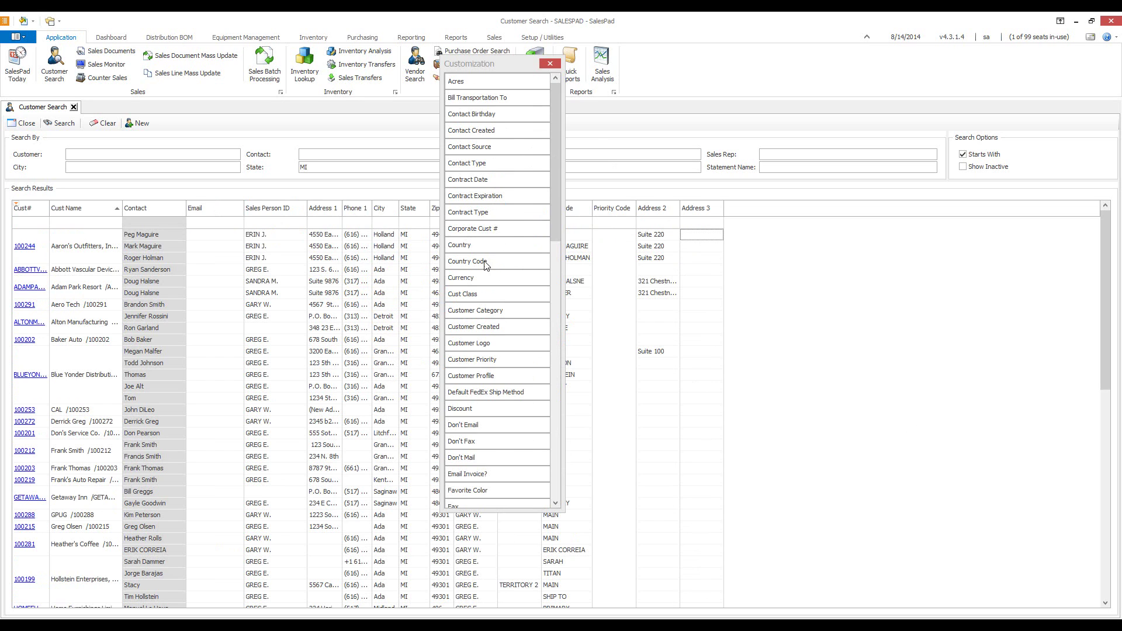
drag(476, 287, 246, 212)
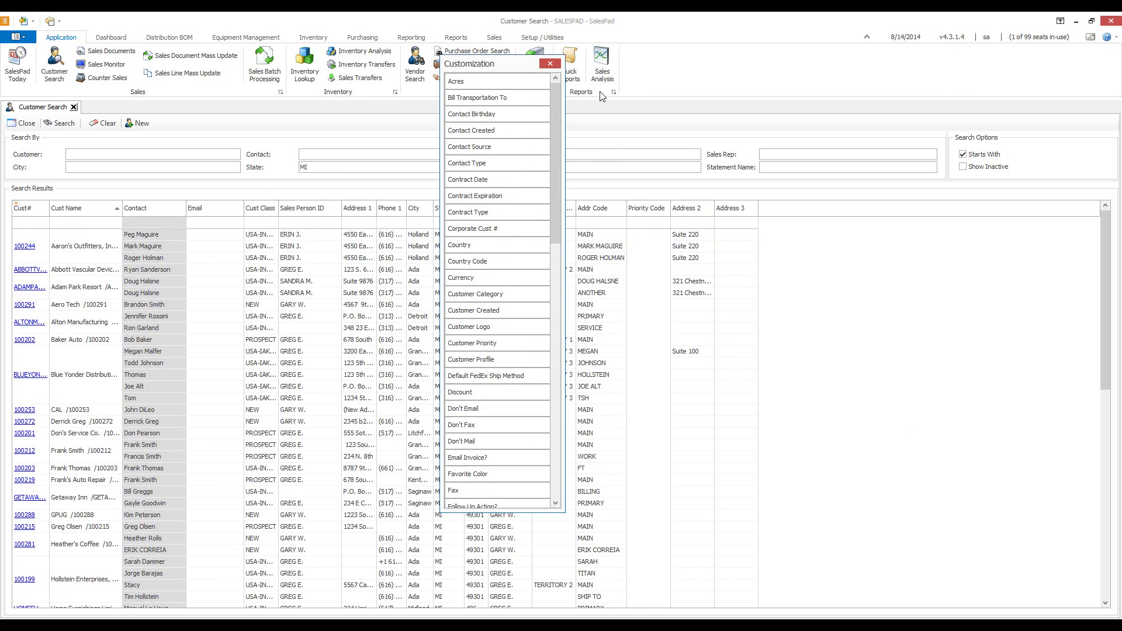
click(550, 63)
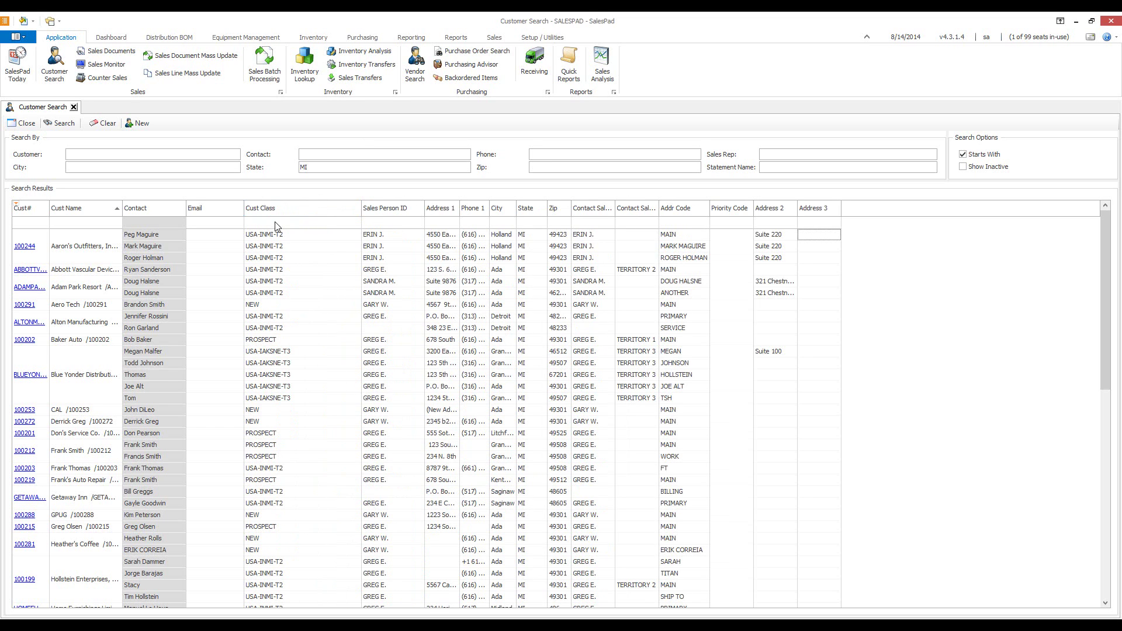
drag(278, 226, 361, 225)
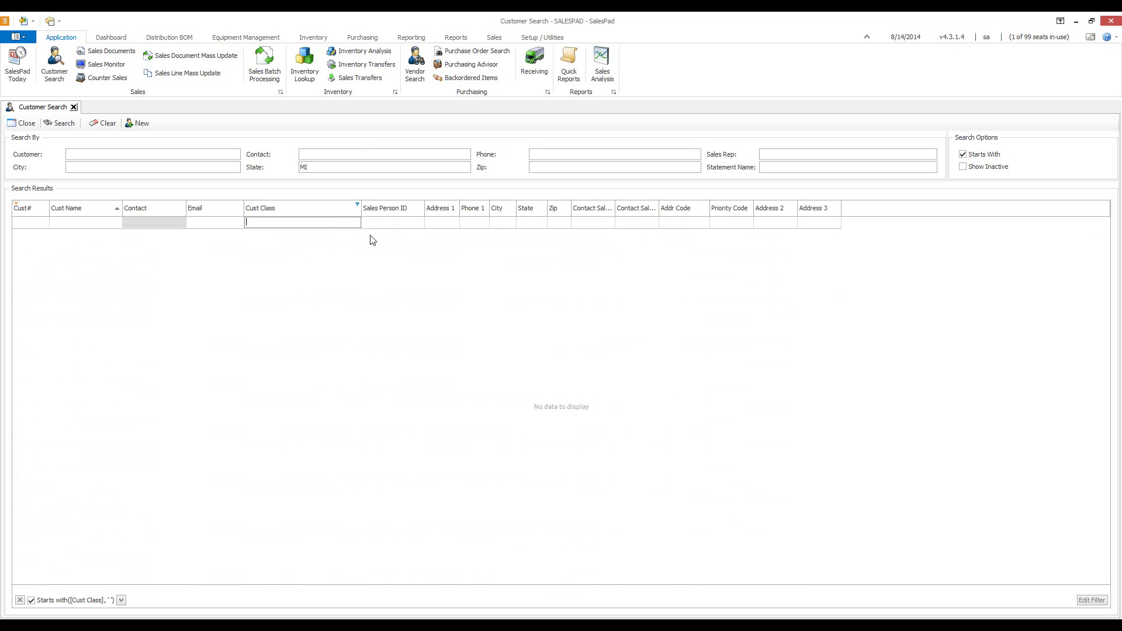
In the Auto Filter Row, filter State by MI and Cust Class by PRO.
key(BackSpace)
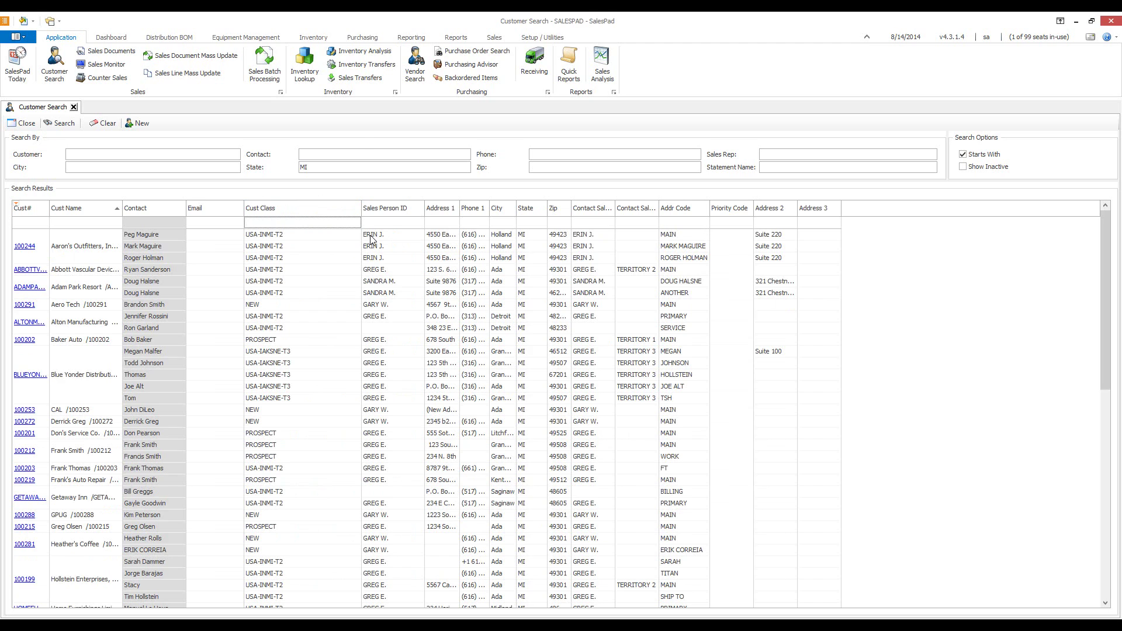
click(523, 223)
text(MI)
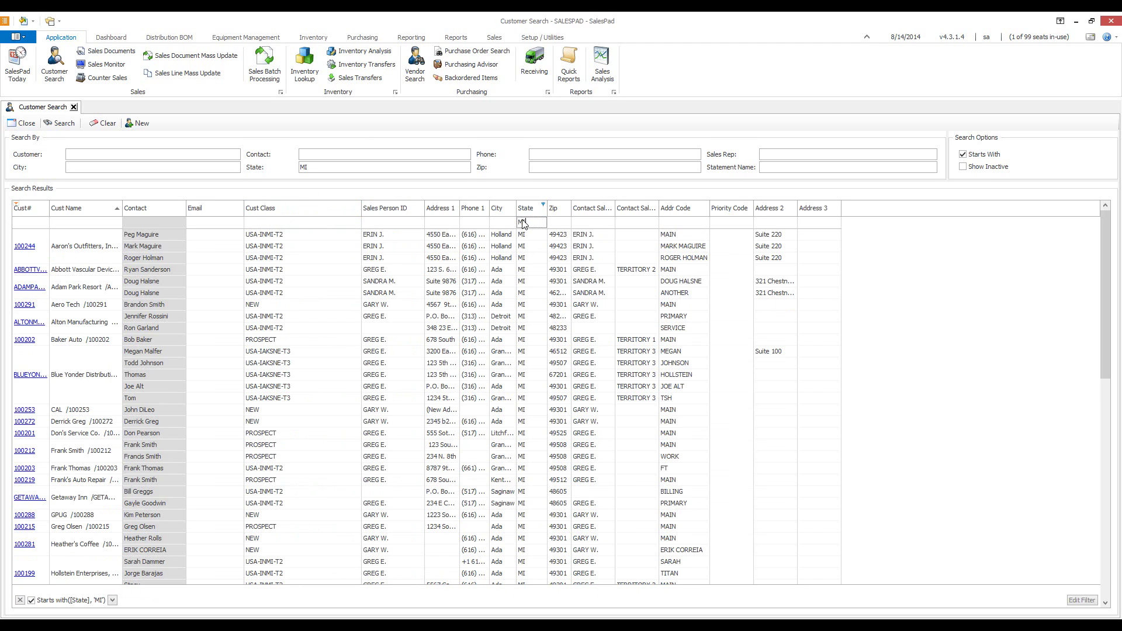
click(332, 223)
text(PRO)
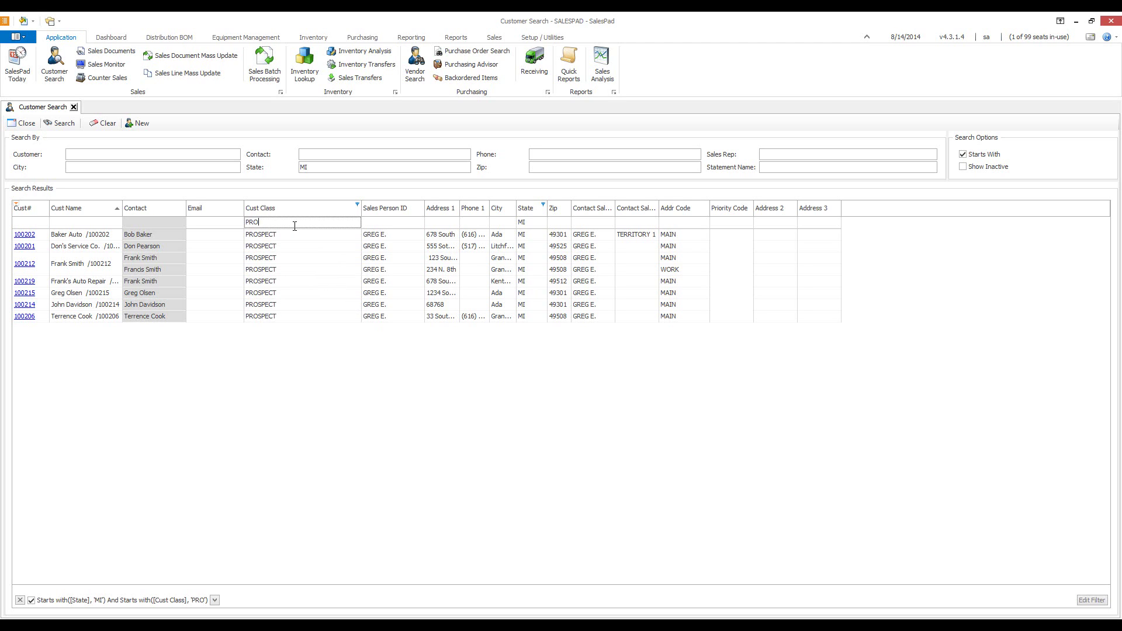
View the Cust Class column's list of filter values, and clear the State and Cust Class filters from the grid.
click(358, 205)
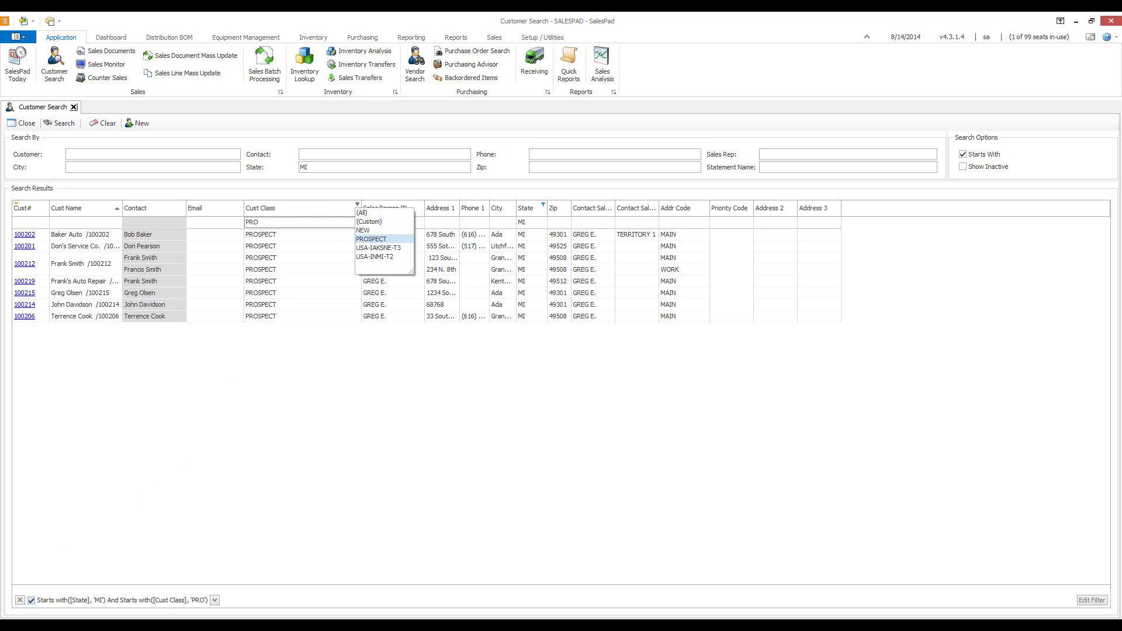
click(20, 600)
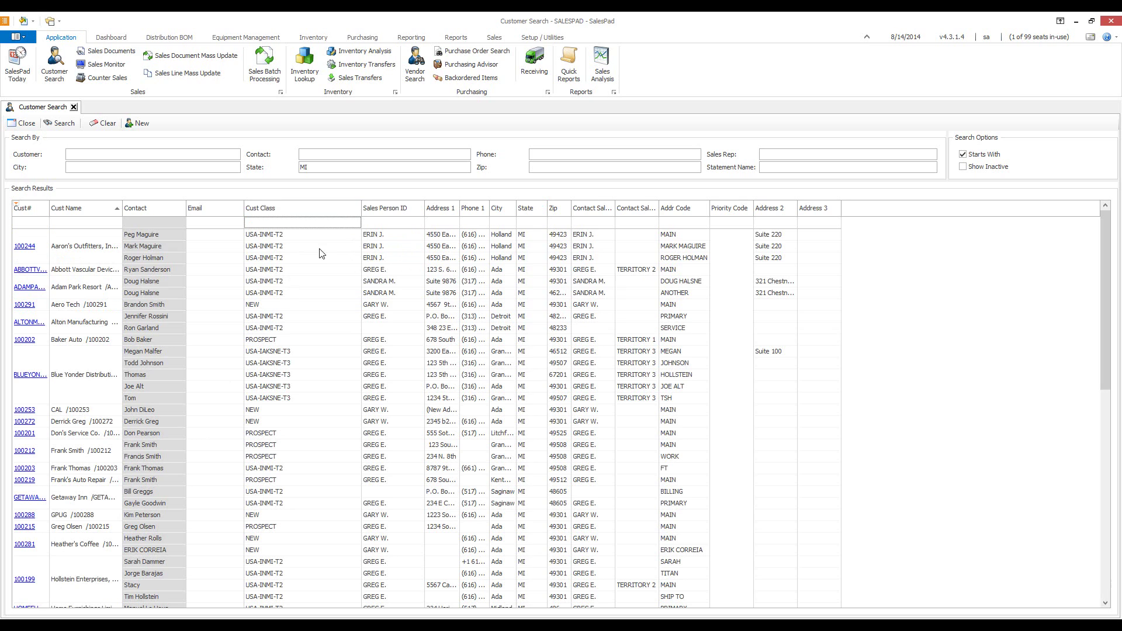
View the Cust Class column's filter values and the layout options offered by the results grid and its Email column.
click(357, 204)
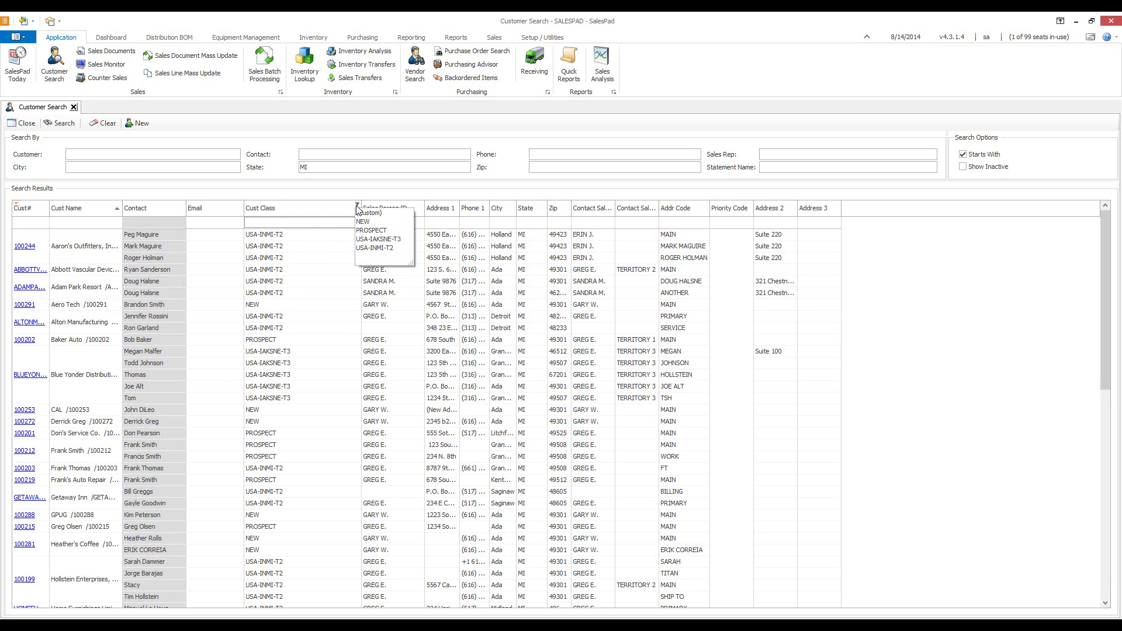
click(368, 230)
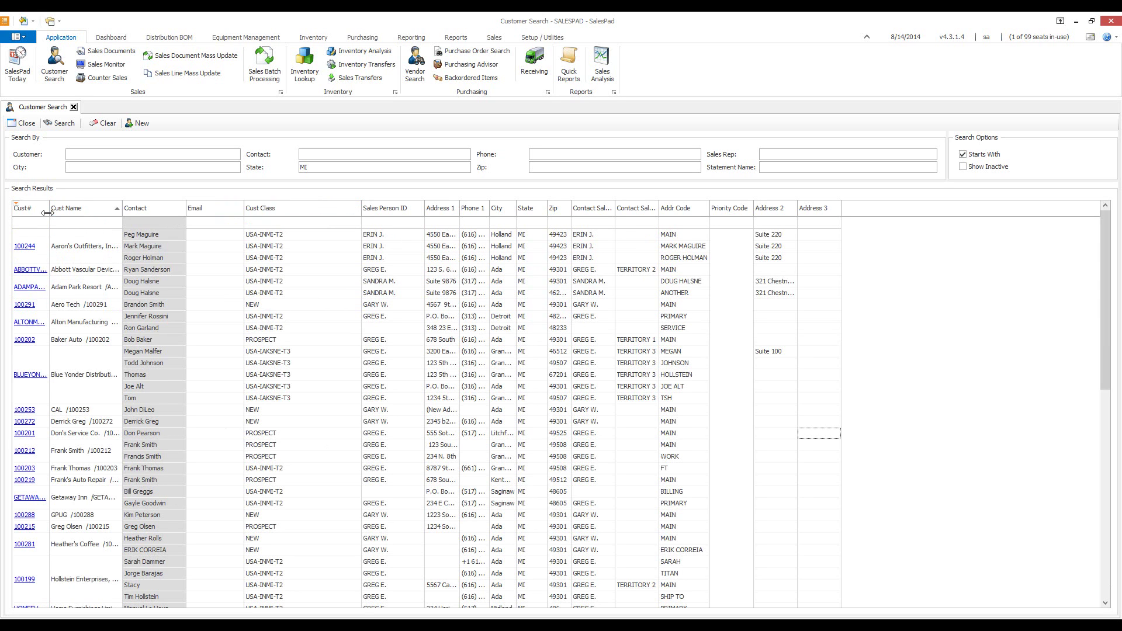
right_click(18, 210)
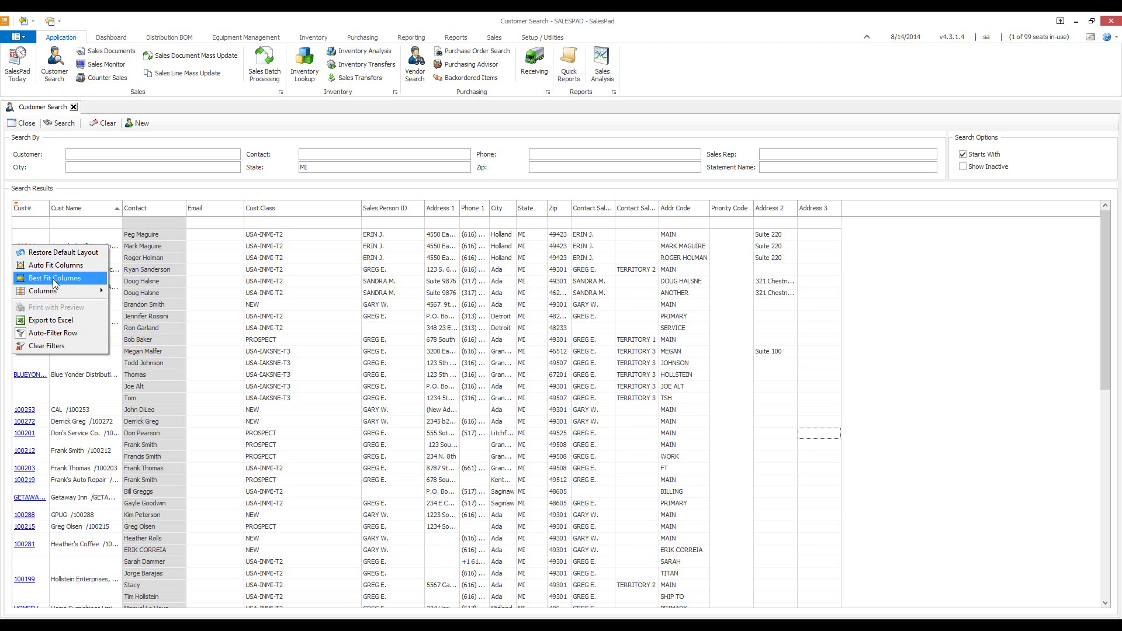
right_click(209, 210)
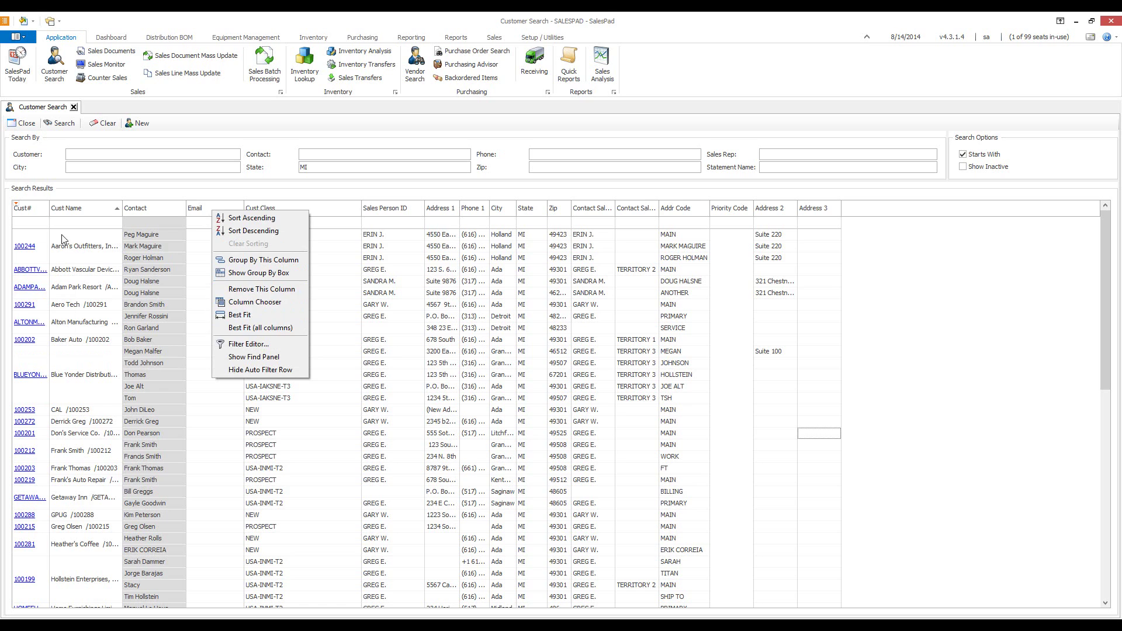
click(18, 207)
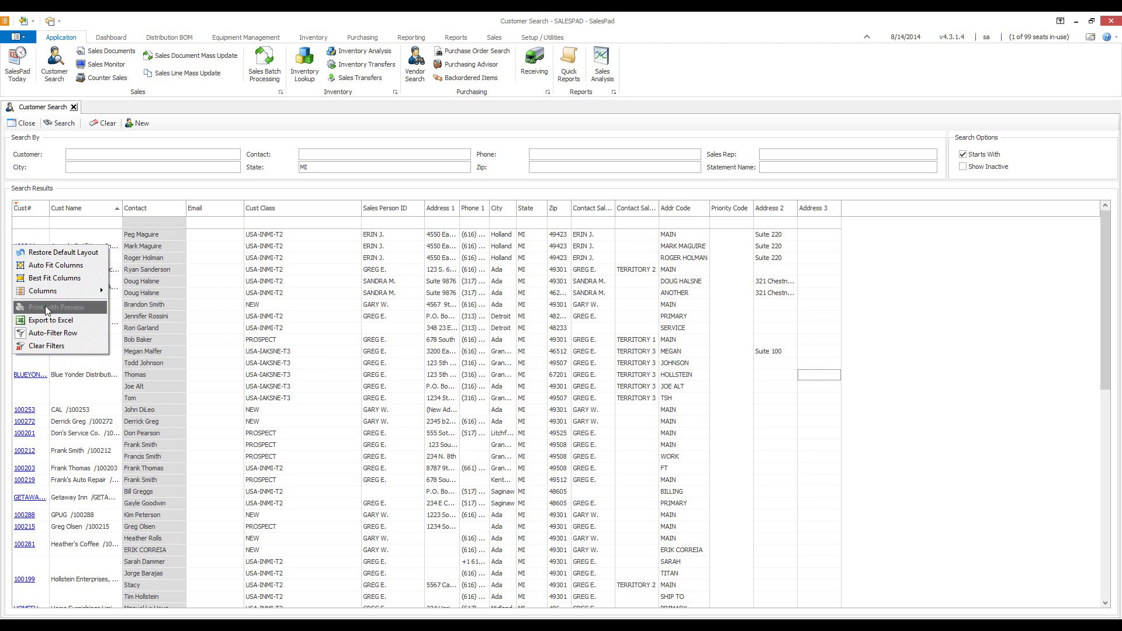
click(260, 202)
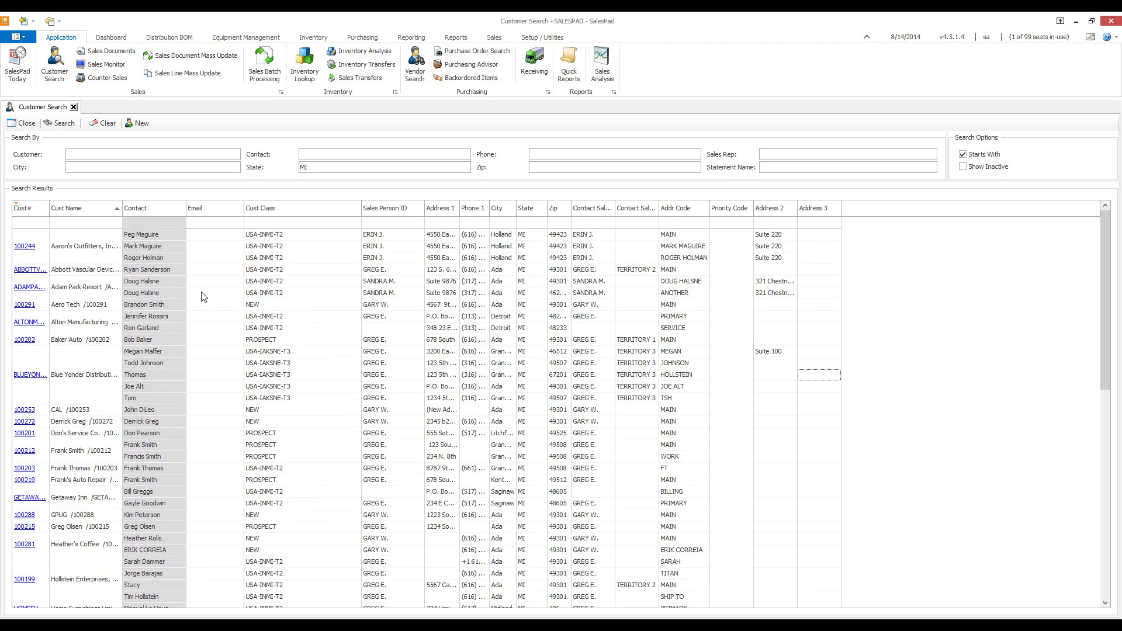
Start exporting the search results grid to Excel, and cancel saving the workbook.
right_click(16, 246)
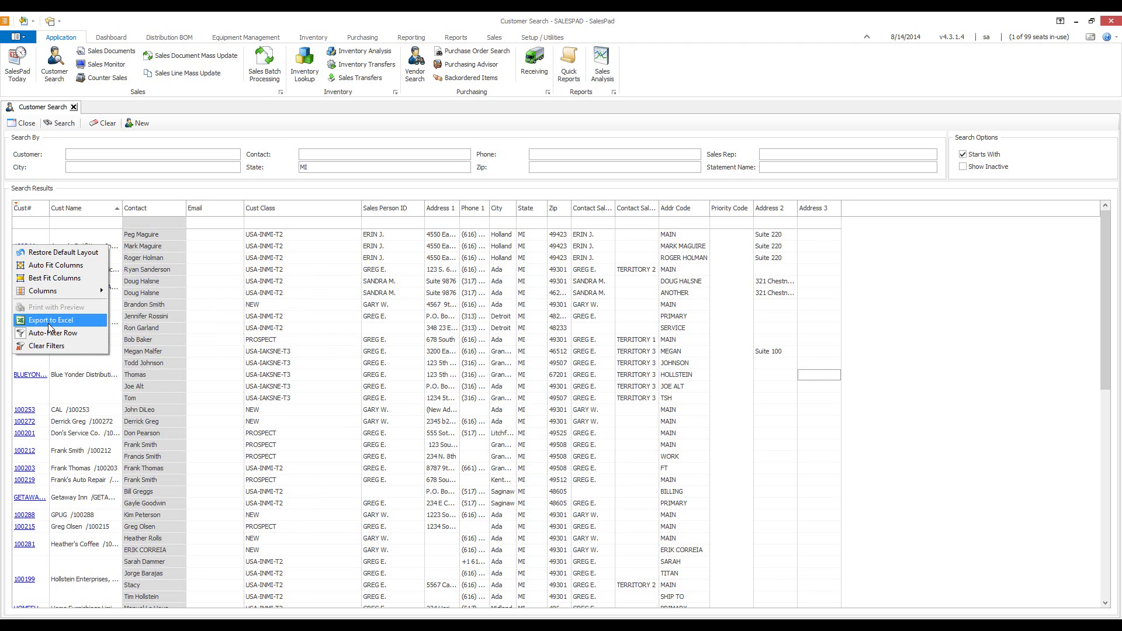
click(50, 322)
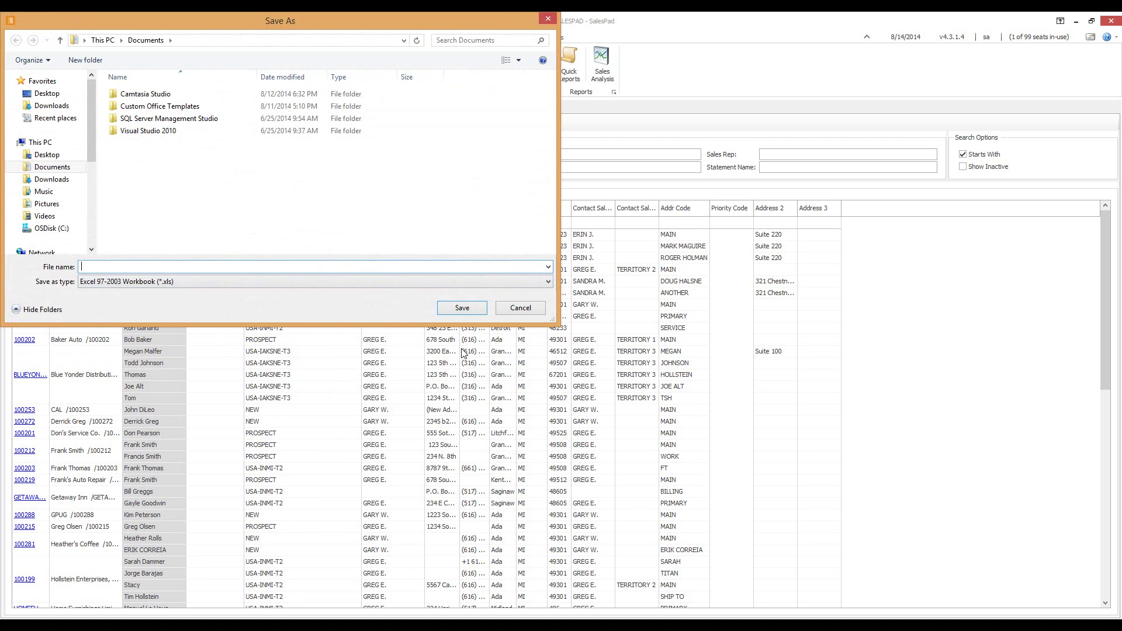
click(516, 310)
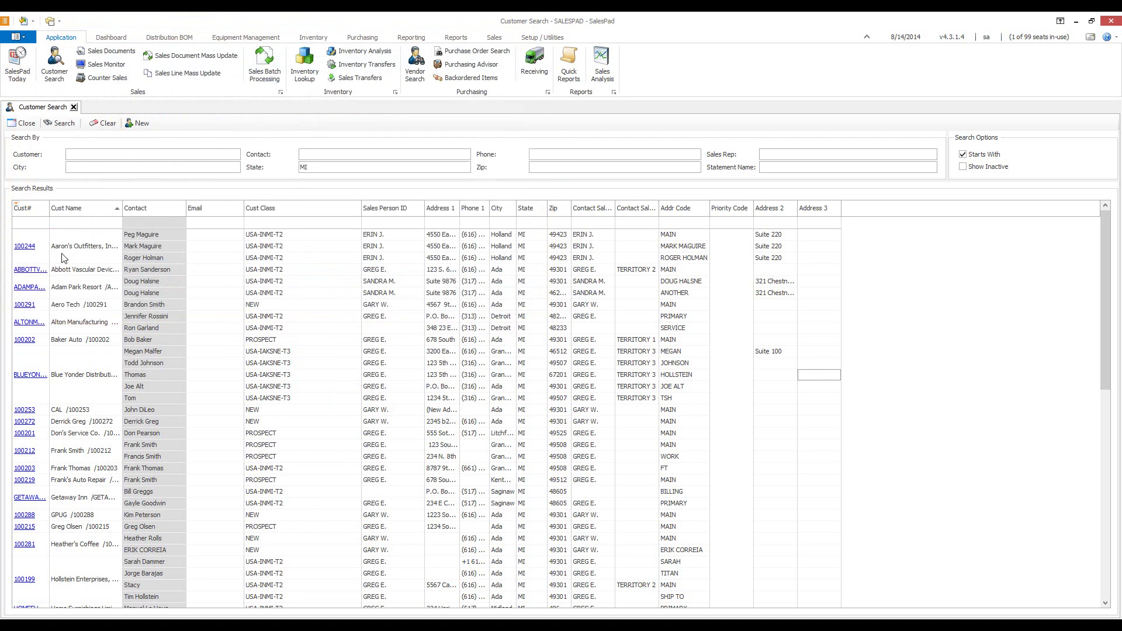
Clear the grid's filters and replace the Cust Class column with the Contract Date column.
right_click(16, 206)
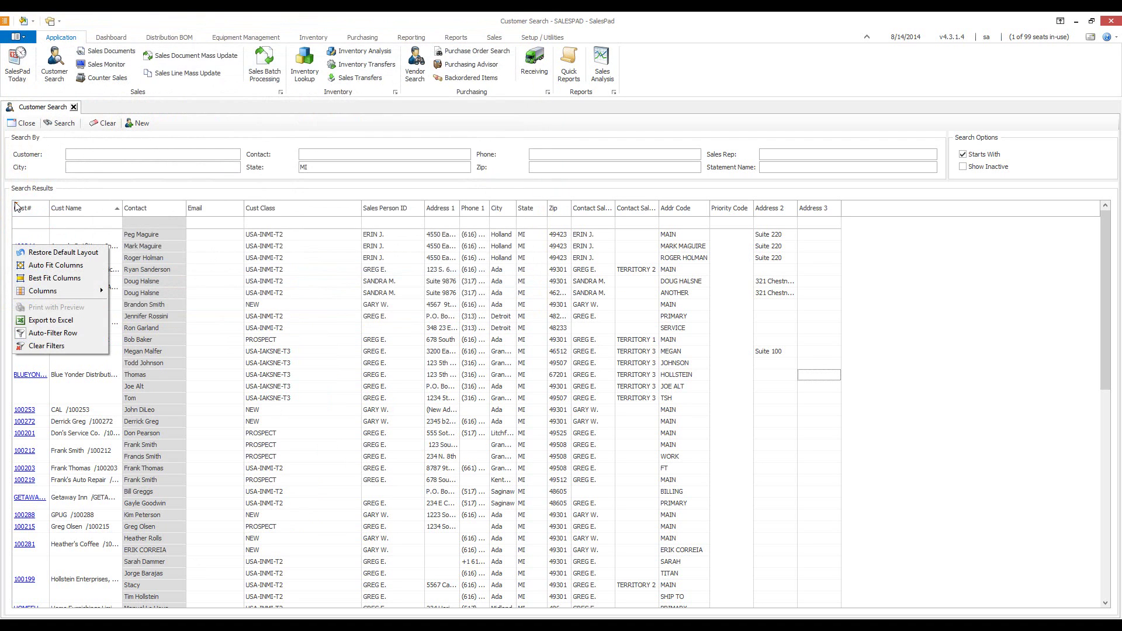
click(60, 347)
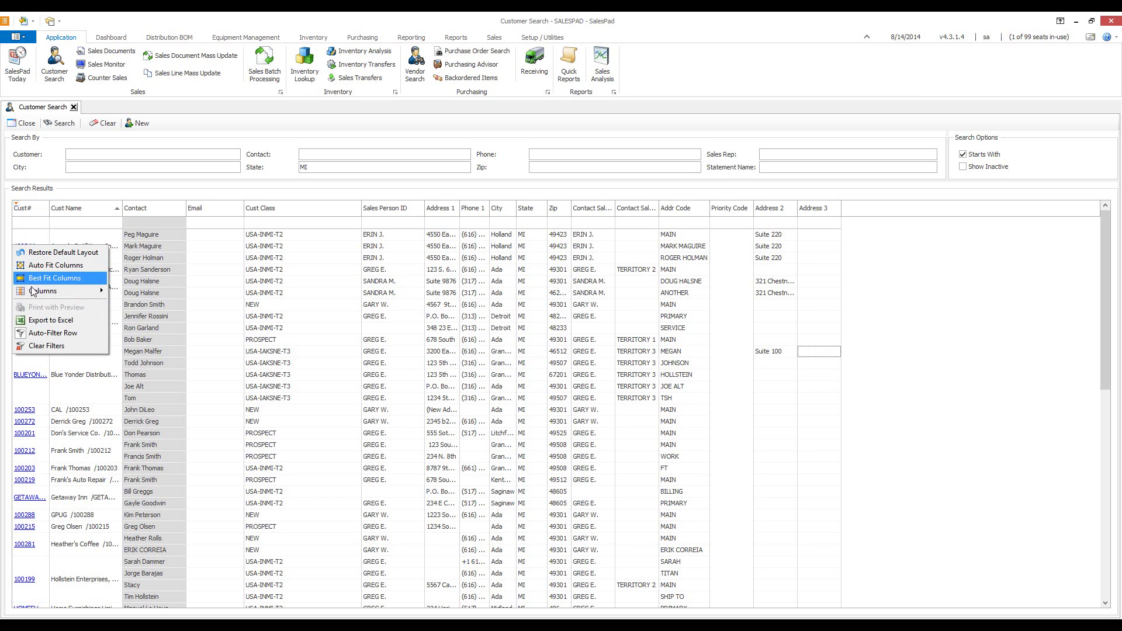
mouse_move(34, 293)
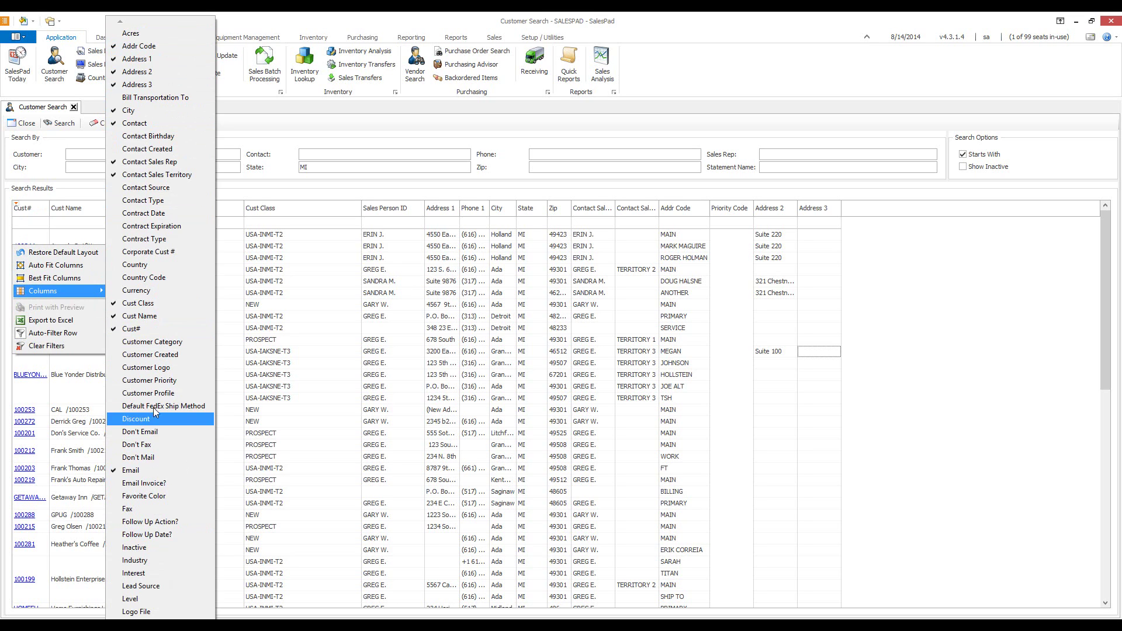
click(132, 308)
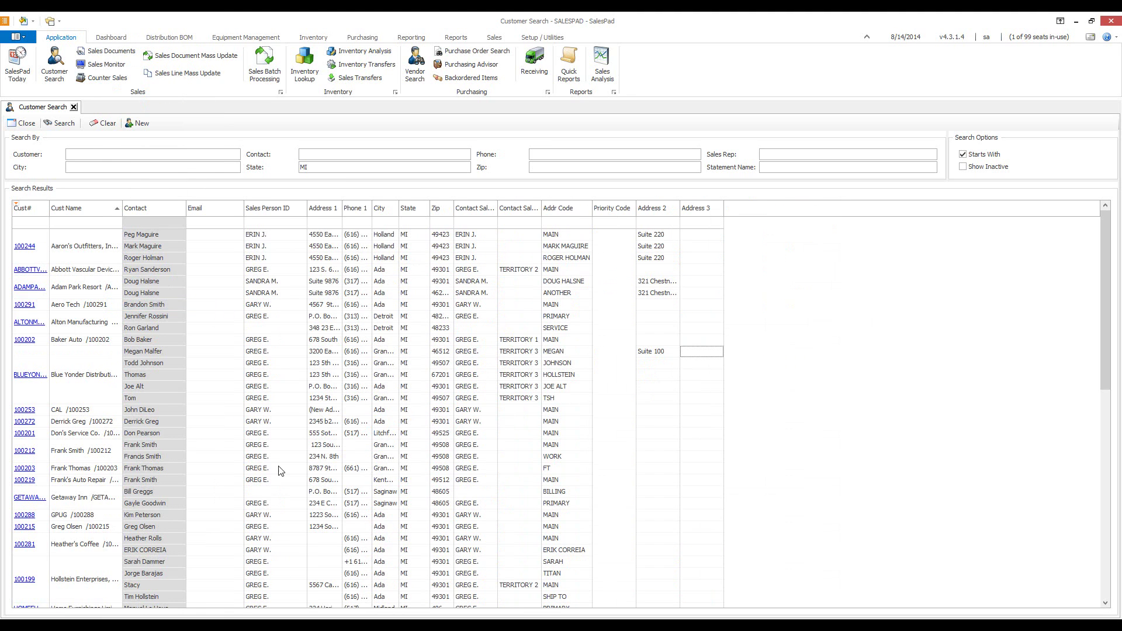
right_click(22, 214)
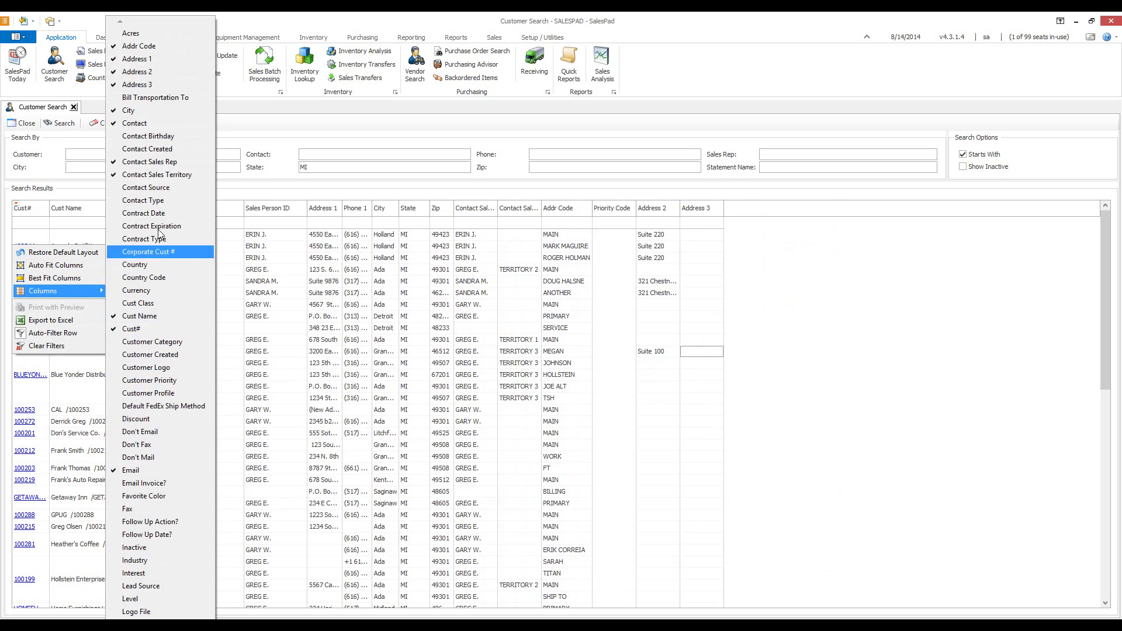
click(151, 213)
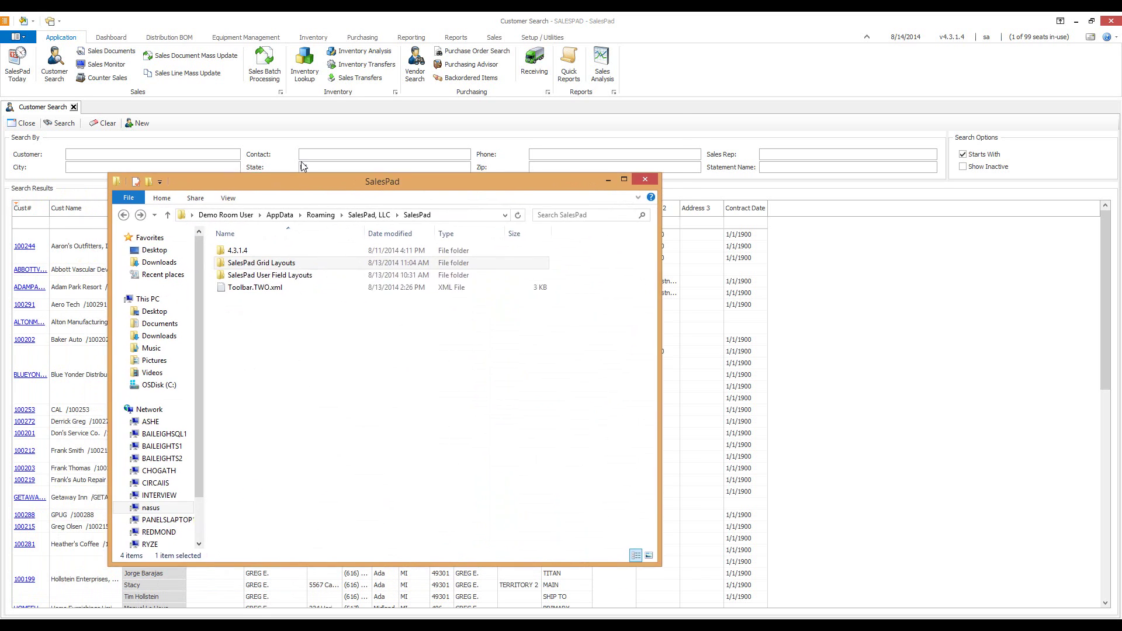
Switch to File Explorer, go to %appdata%, and open the SalesPad Grid Layouts folder under SalesPad, LLC\SalesPad.
drag(300, 164, 304, 106)
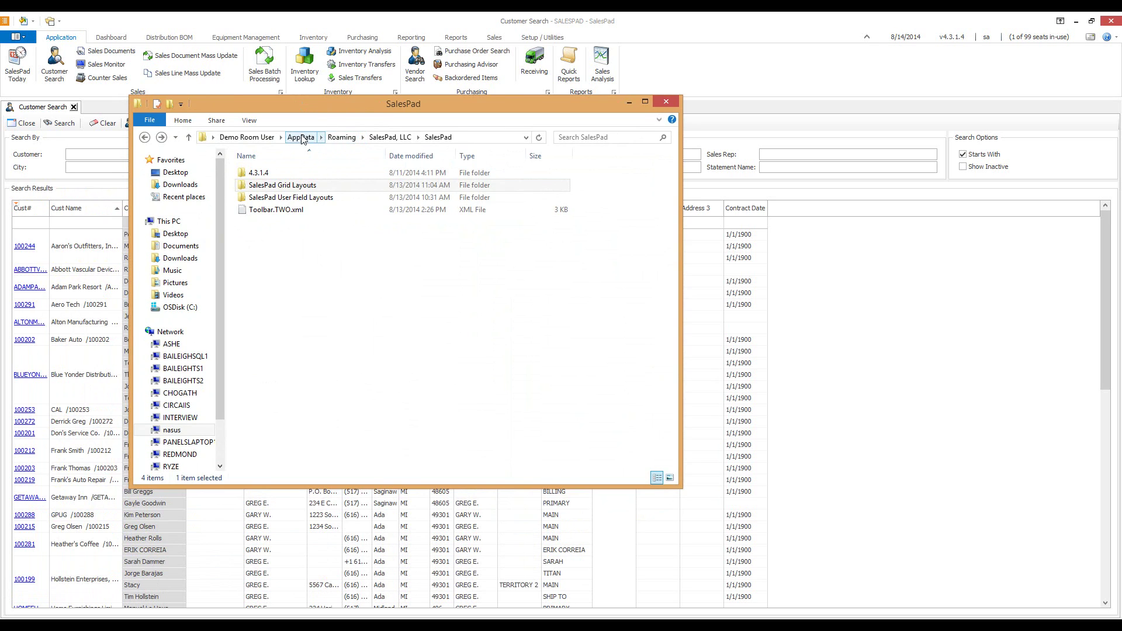
click(473, 137)
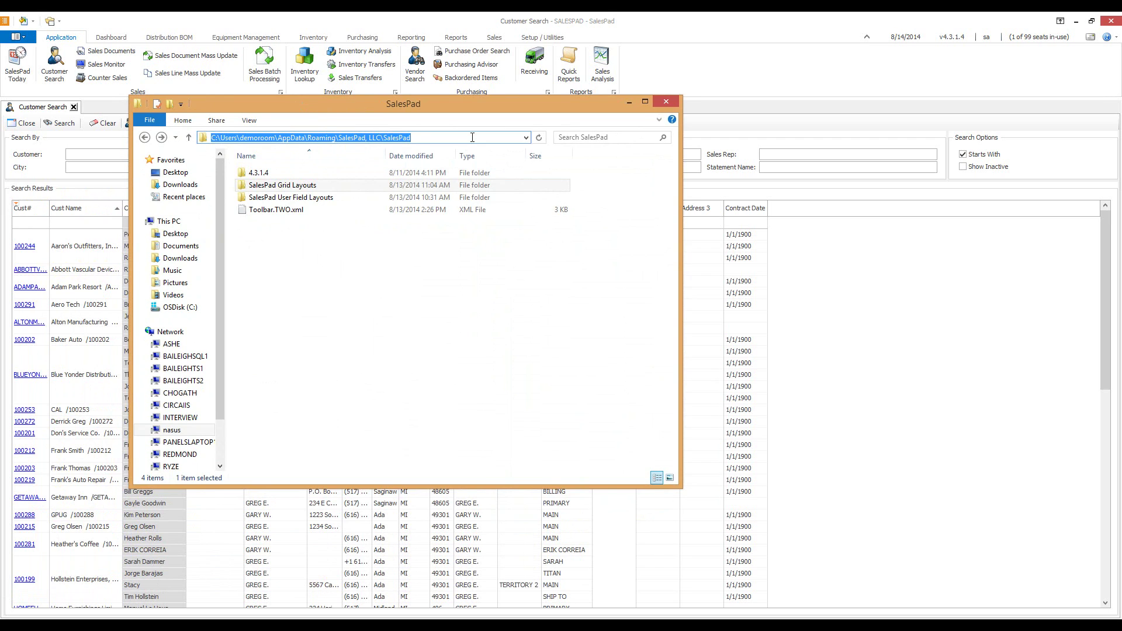
text(%appdata%)
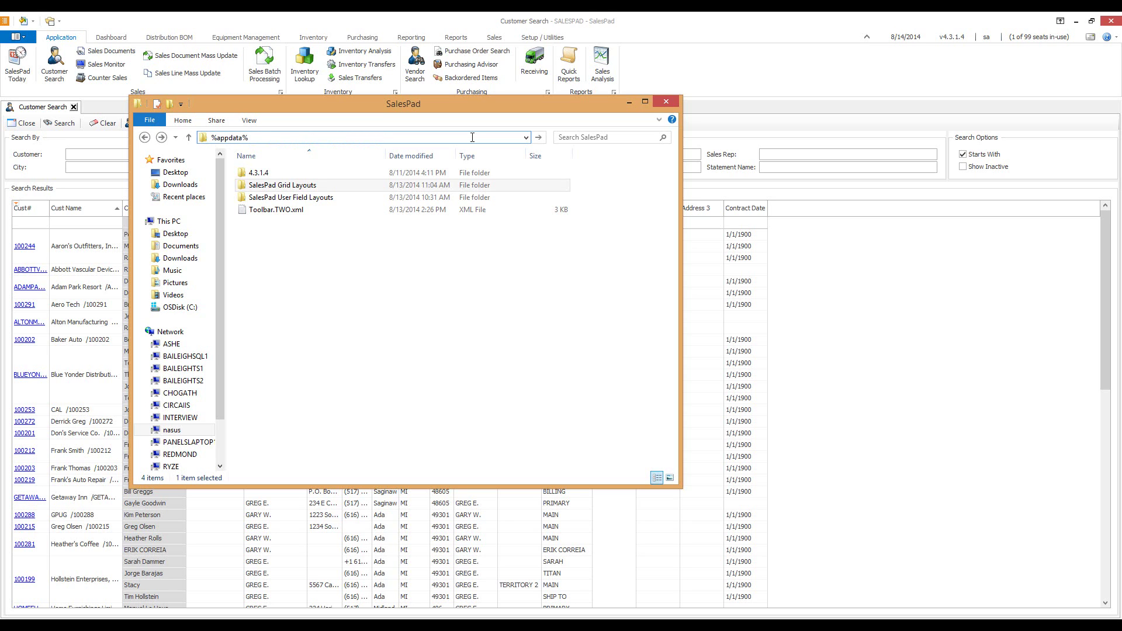
key(Return)
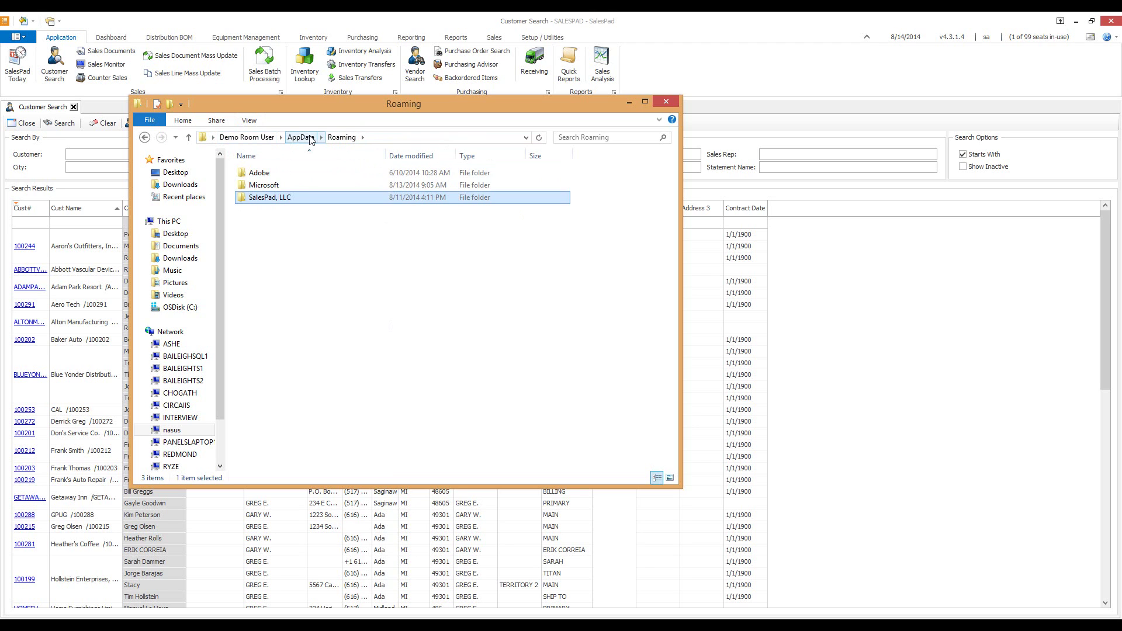
double_click(289, 200)
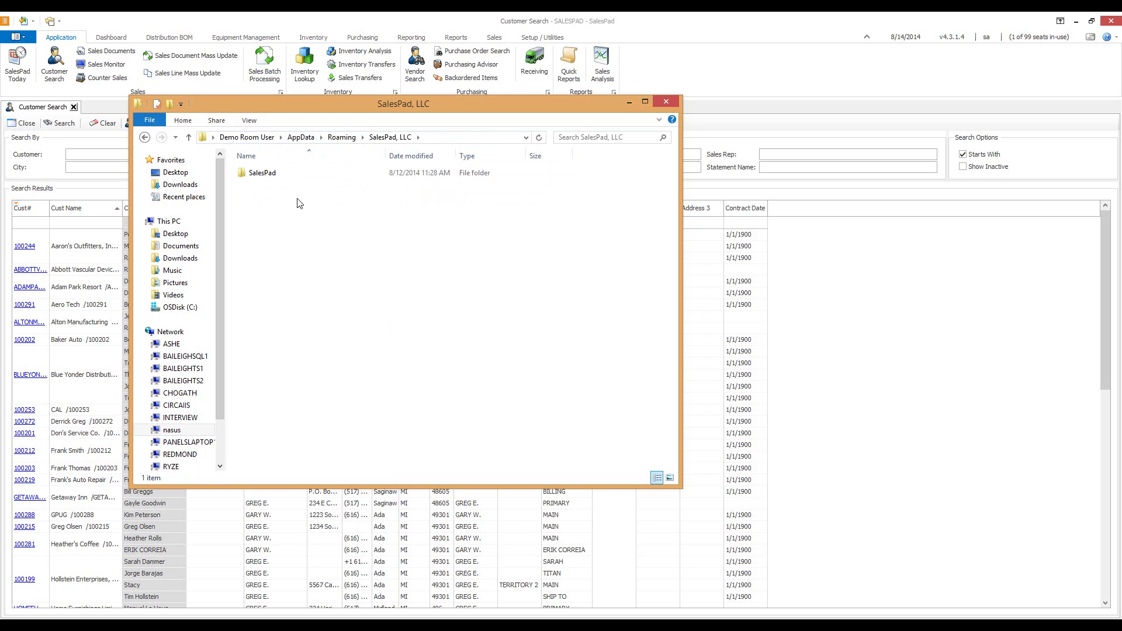
double_click(261, 174)
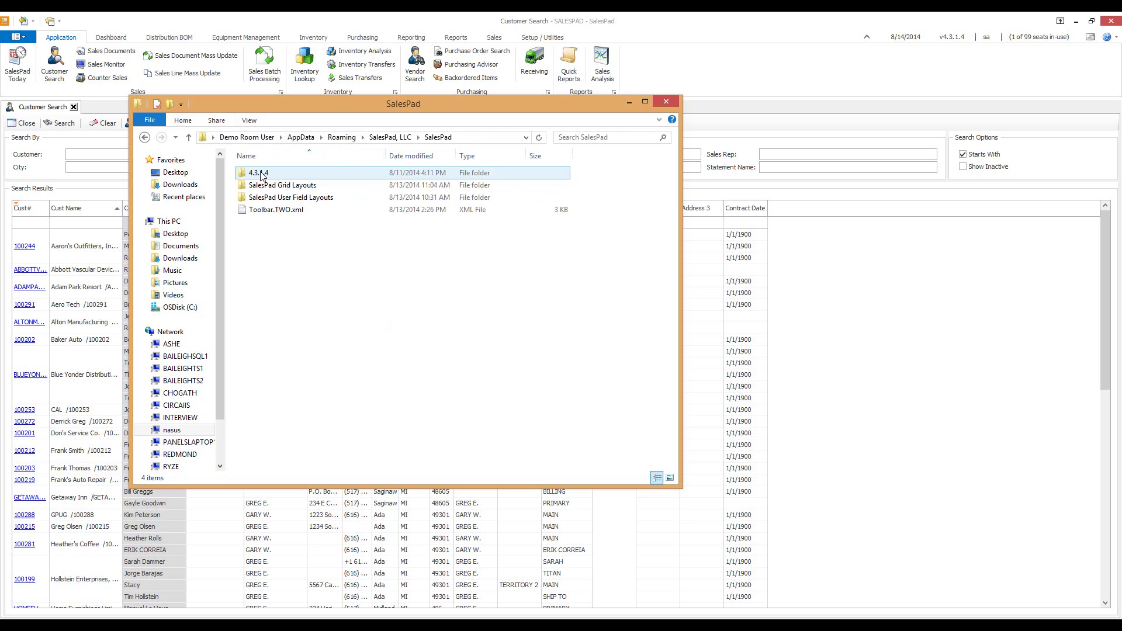
click(296, 189)
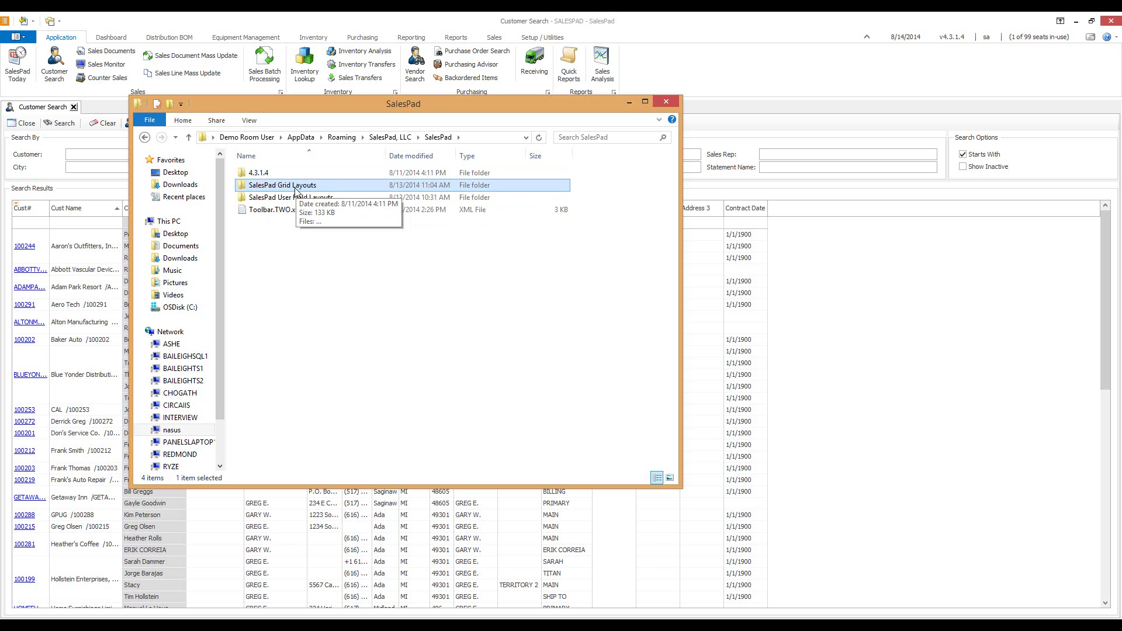
double_click(296, 190)
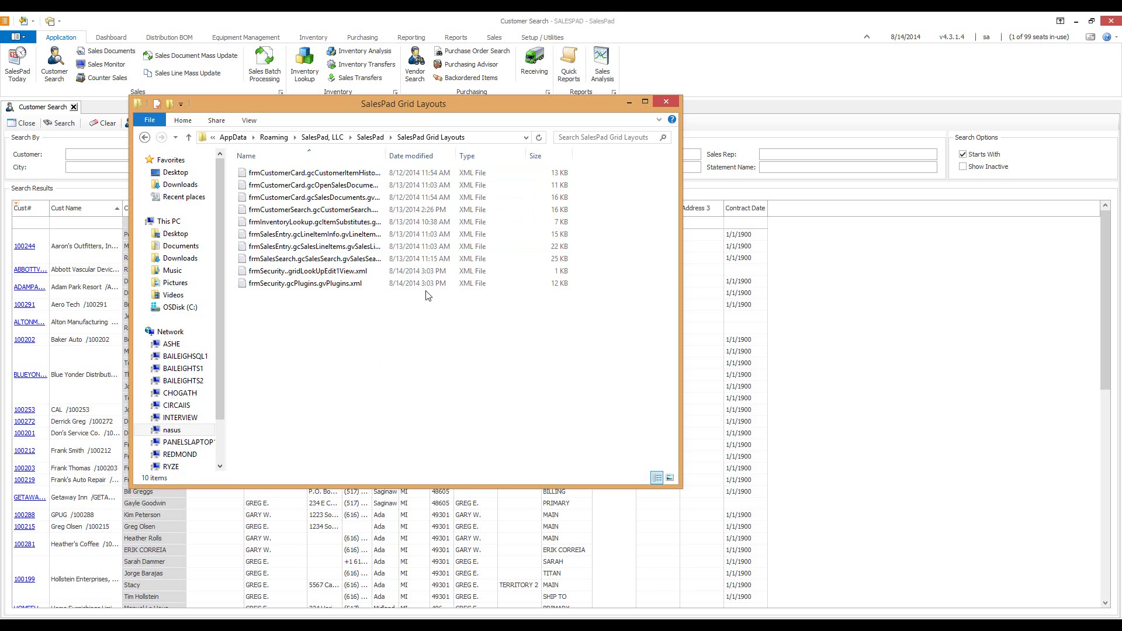
Widen the Name column to read the full names of the saved grid layout XML files, and close the folder window.
drag(386, 156, 473, 164)
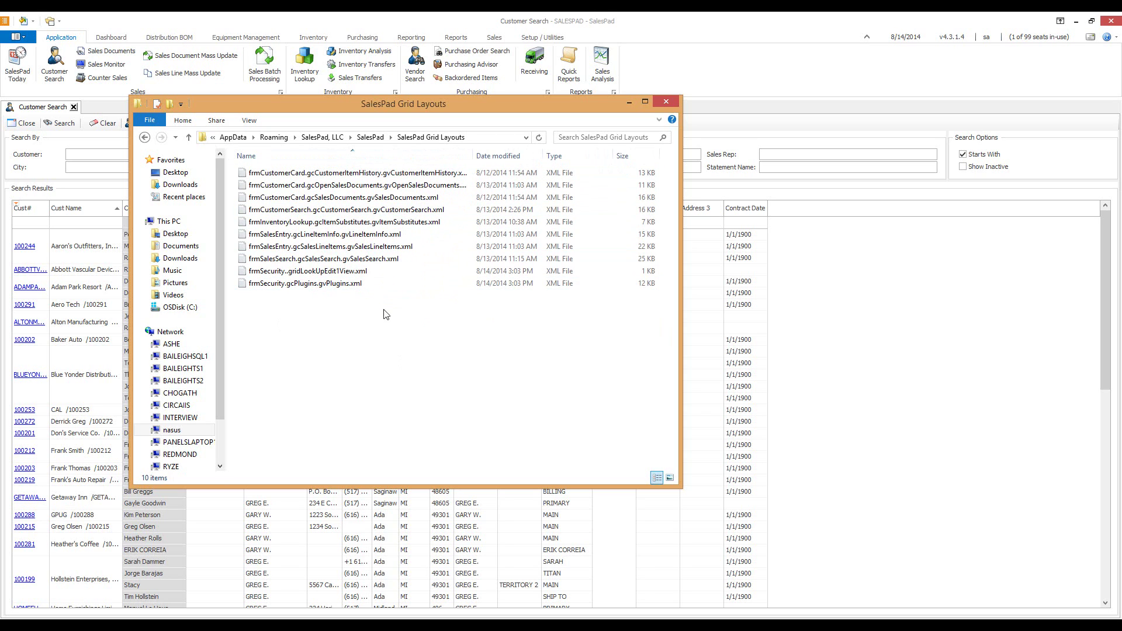
click(336, 210)
key(Down)
key(Down)
key(Down)
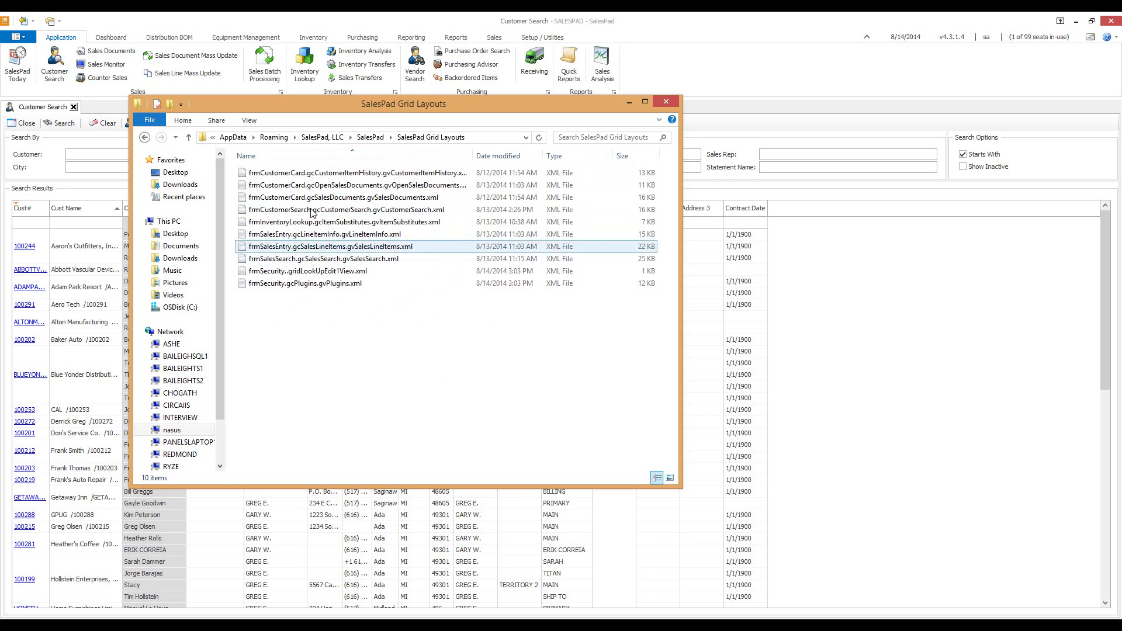
key(Down)
key(Down)
key(Down)
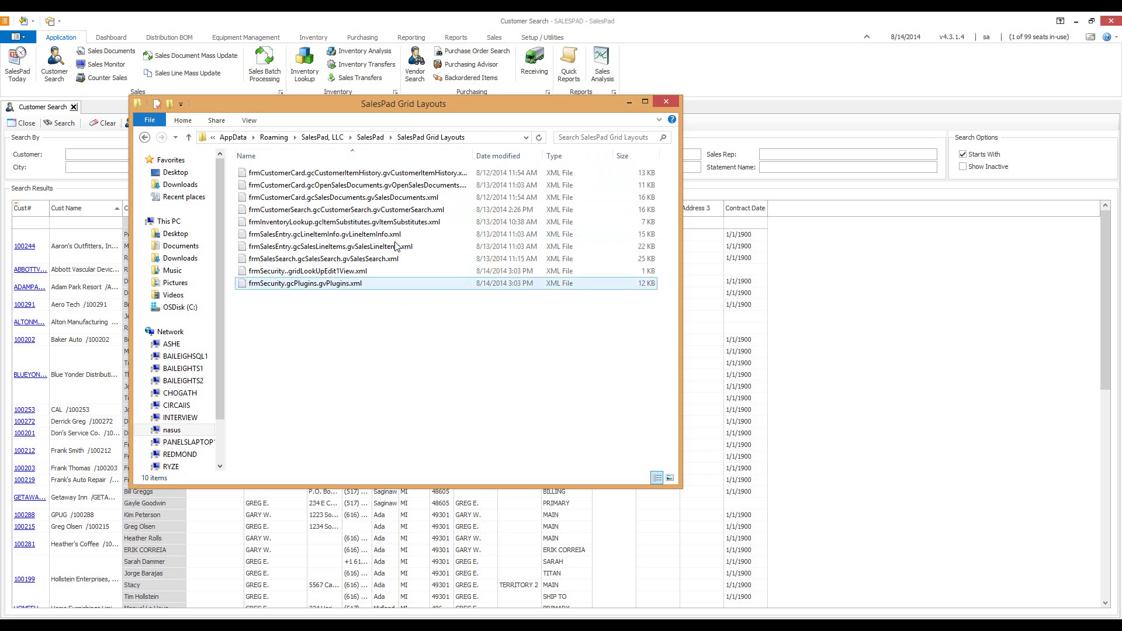
click(390, 223)
click(385, 331)
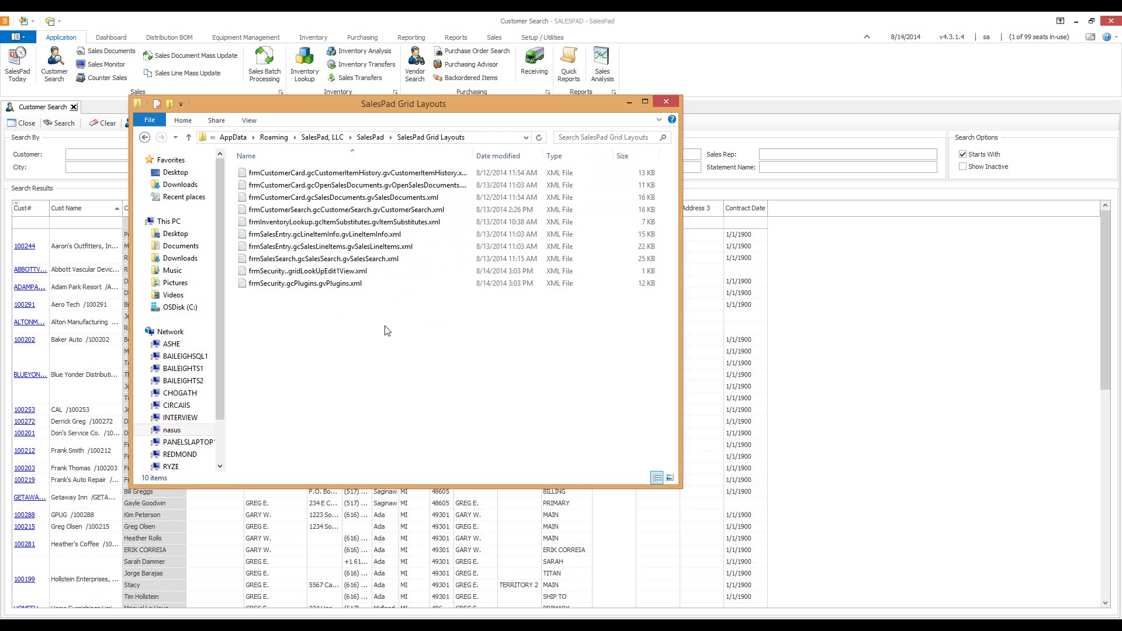
click(655, 103)
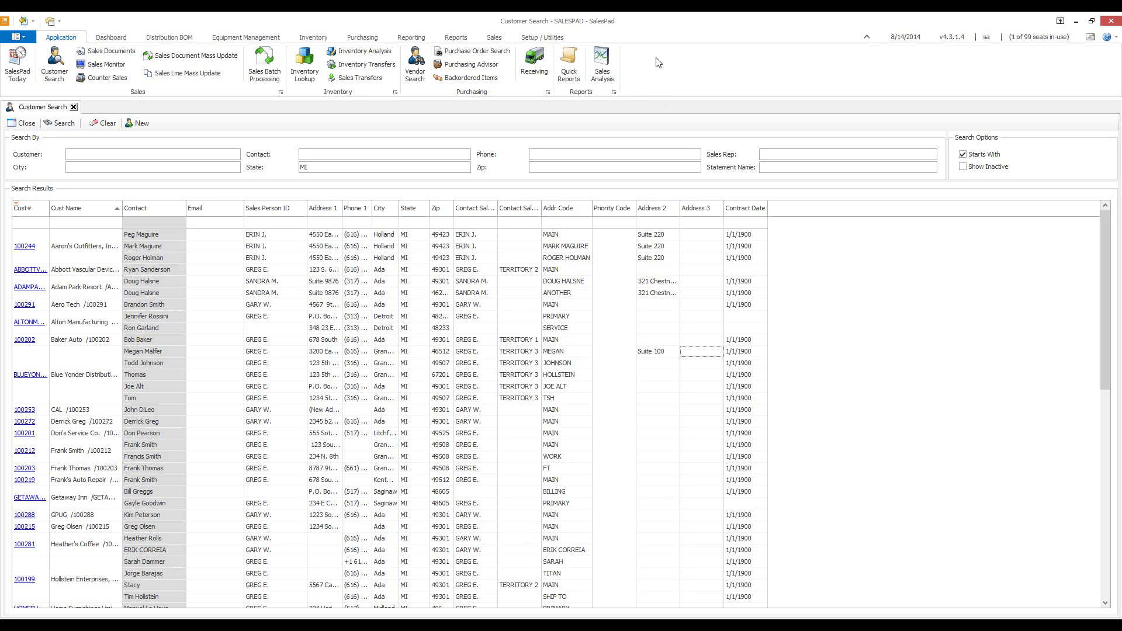